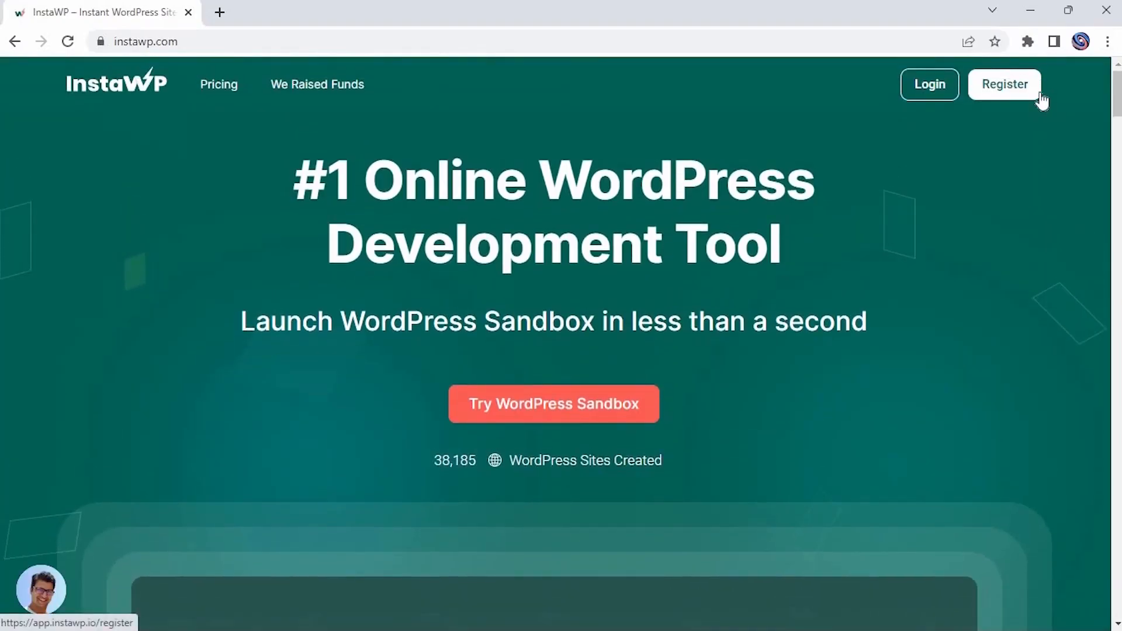
- Create a new WordPress sandbox site in InstaWP and log in to its admin dashboard automatically
click(556, 403)
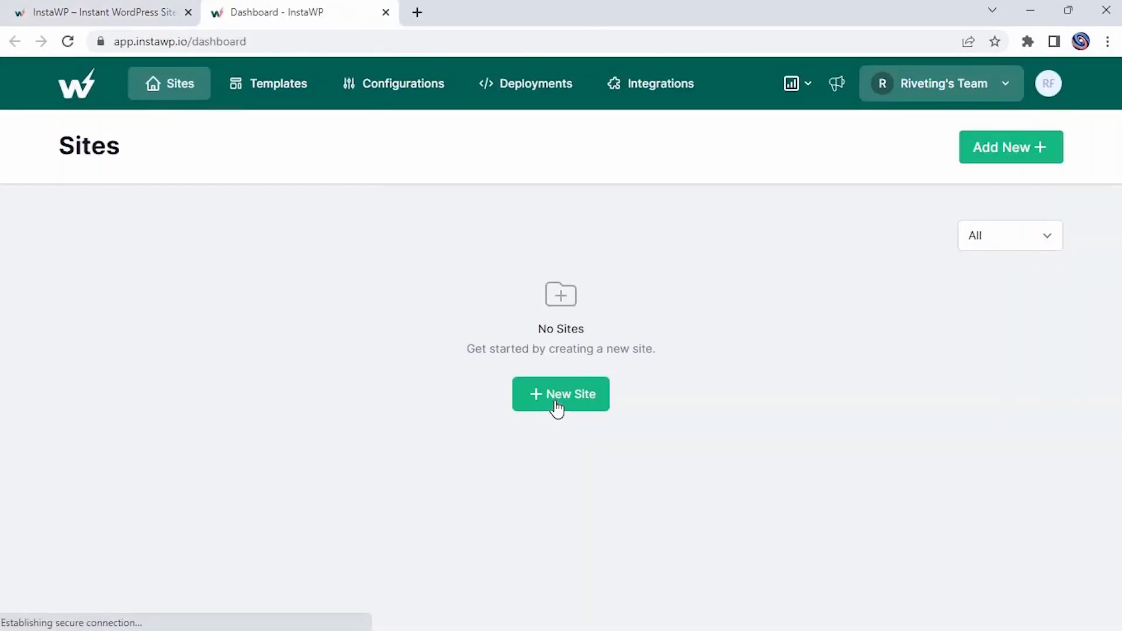
click(557, 403)
click(620, 567)
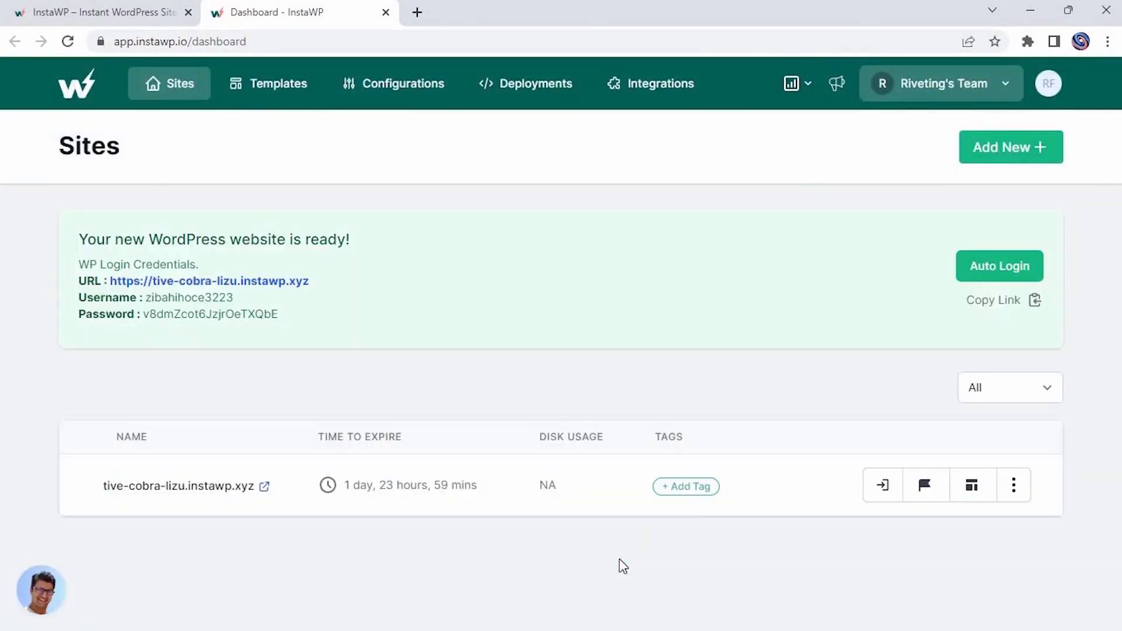
click(1001, 270)
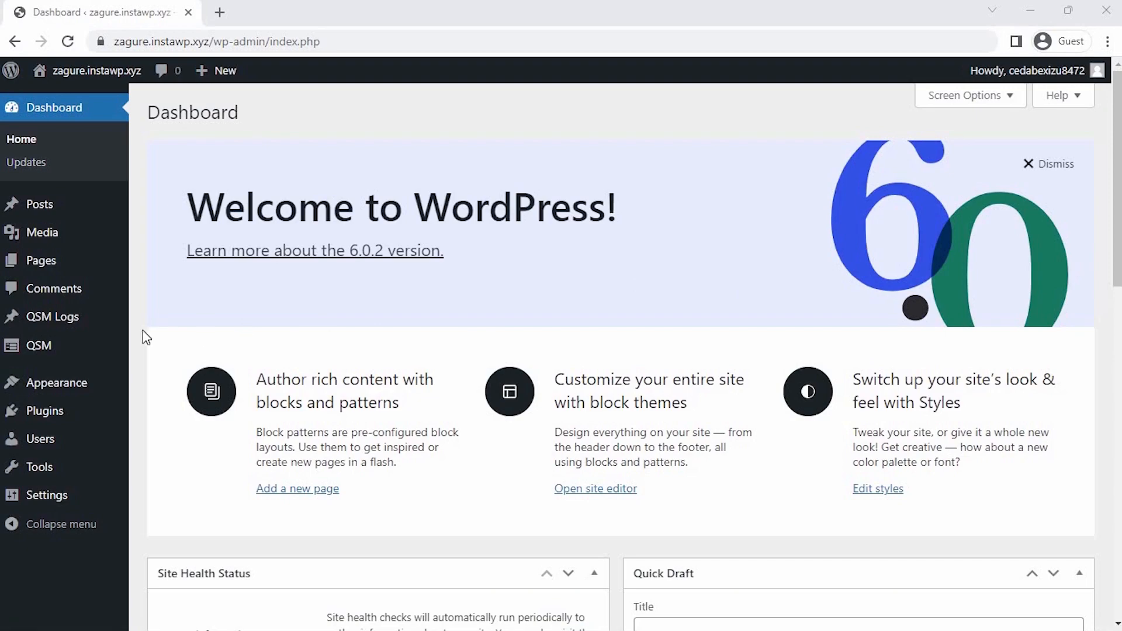
- Go to the QSM Quizzes & Surveys list and start adding a new quiz
mouse_move(32, 345)
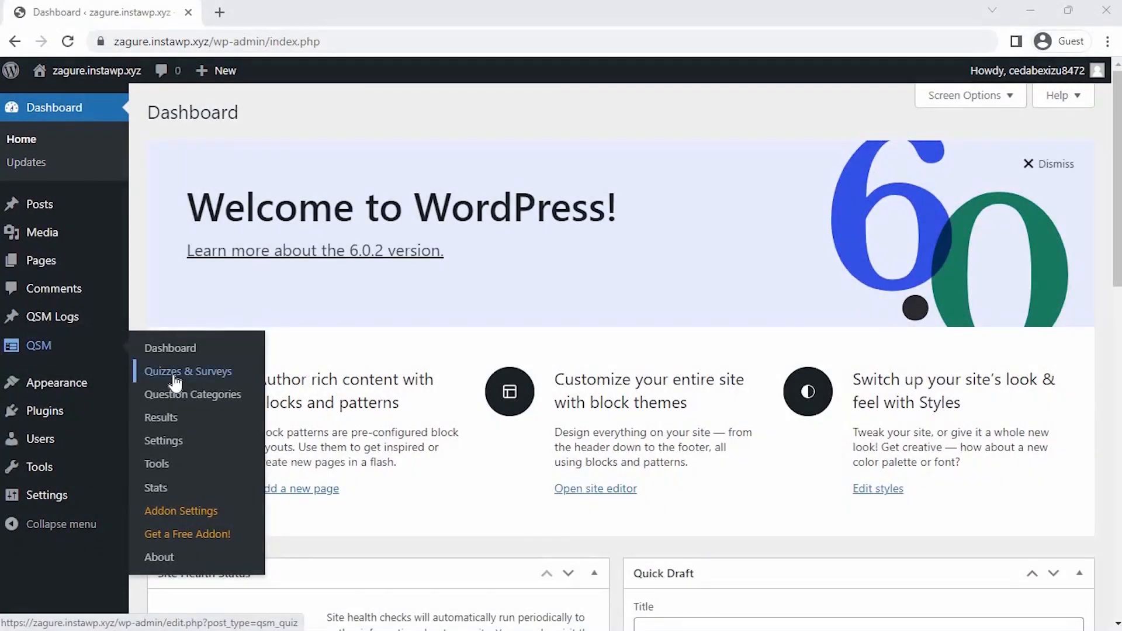
click(186, 373)
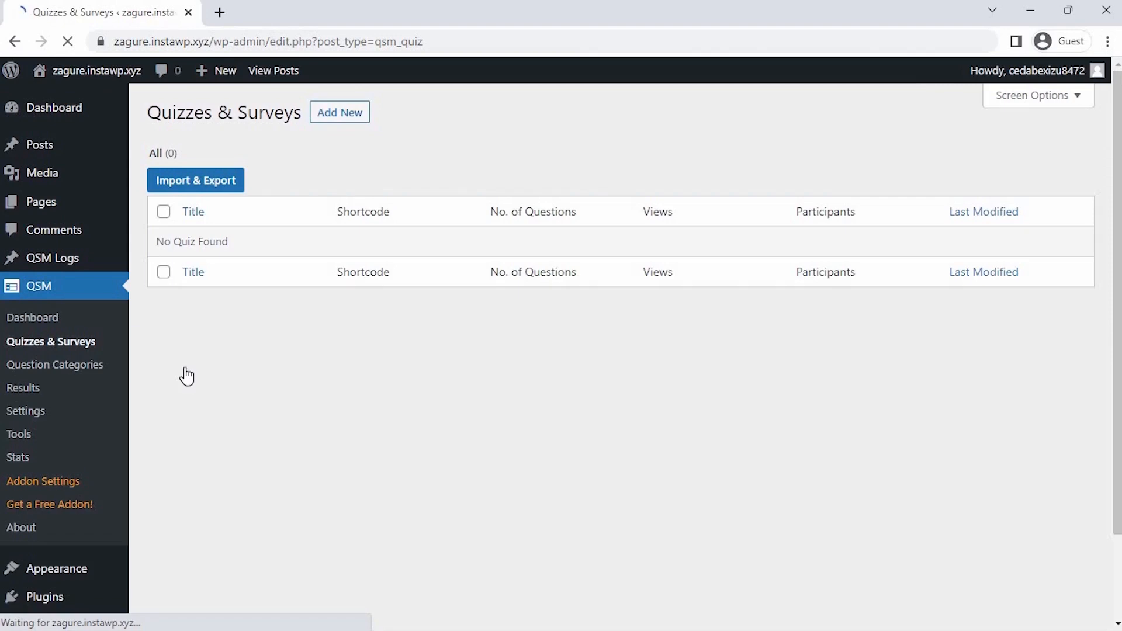
click(339, 114)
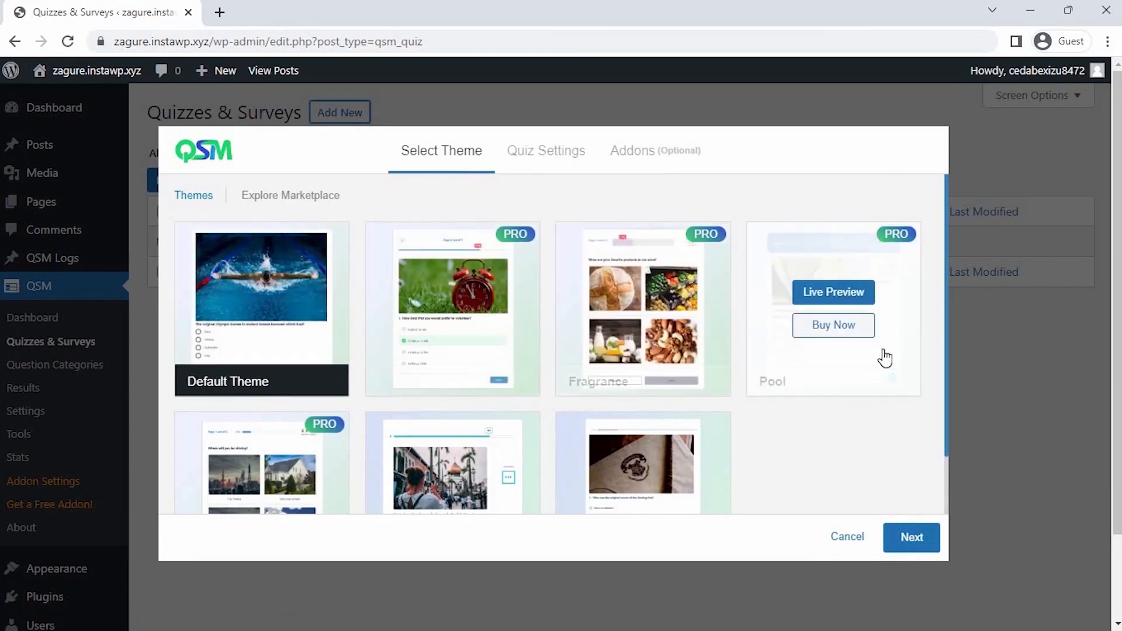
- Choose the Default Theme for the new quiz and proceed to the quiz settings
scroll(666, 290, down, 2)
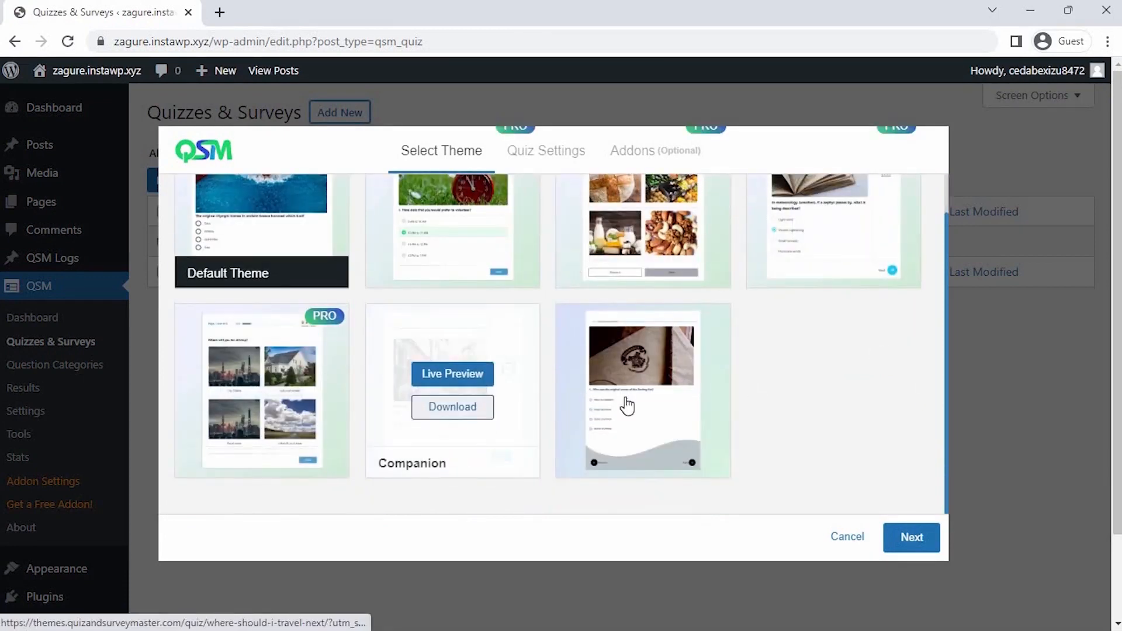
scroll(358, 318, up, 2)
click(273, 307)
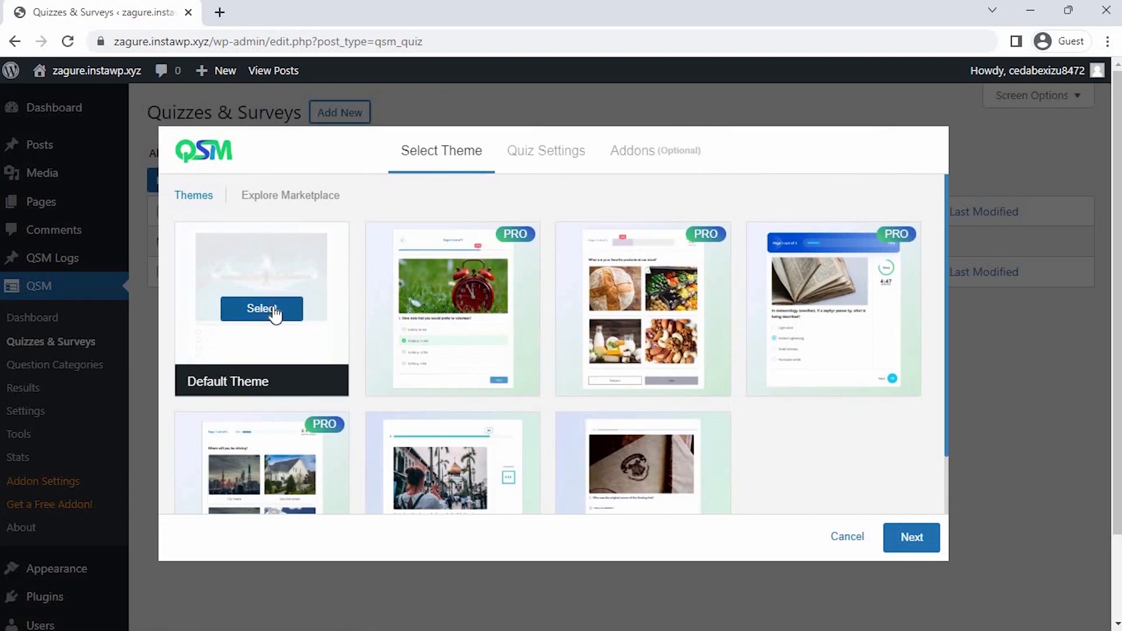
click(911, 540)
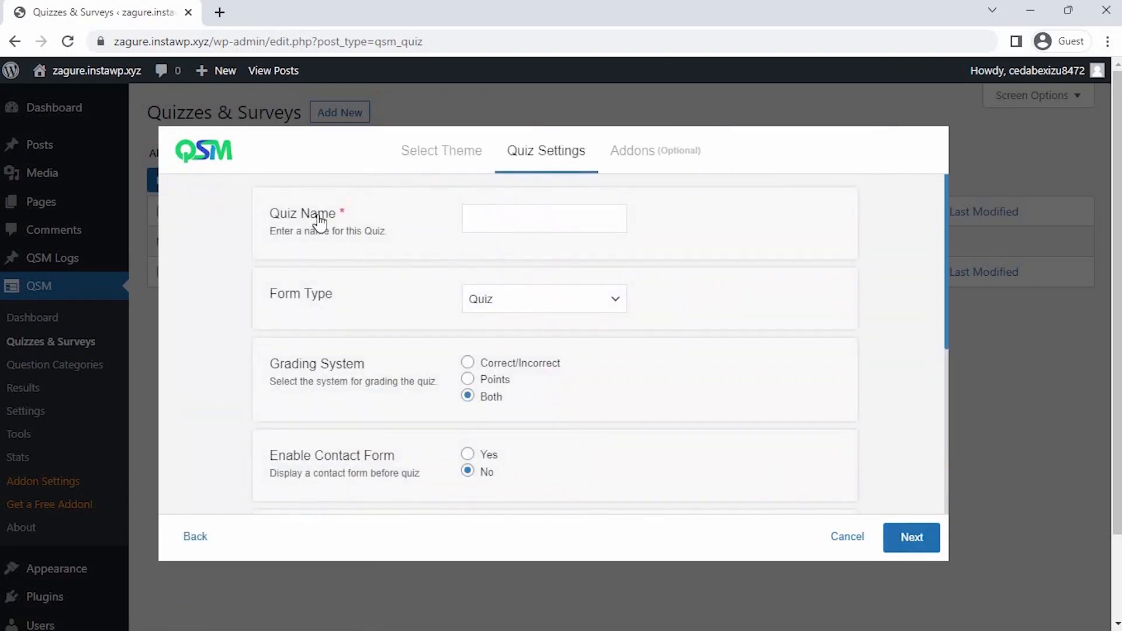
- Name the quiz "Event Satisfaction Survey" and set its form type to Survey
click(479, 216)
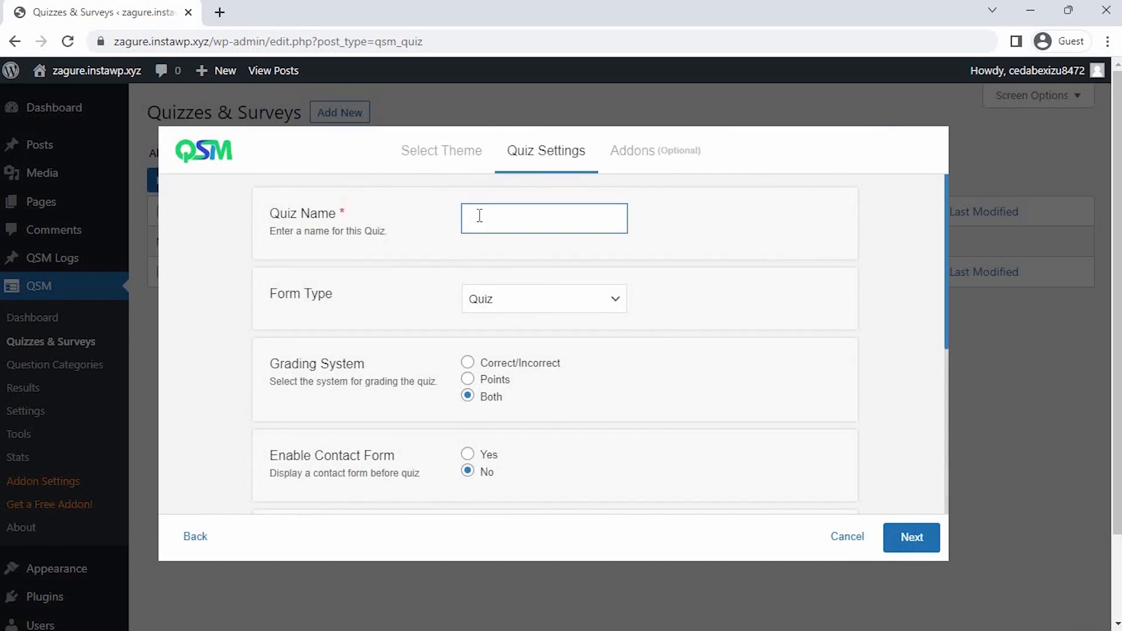
text(Event Satisfaction Survey)
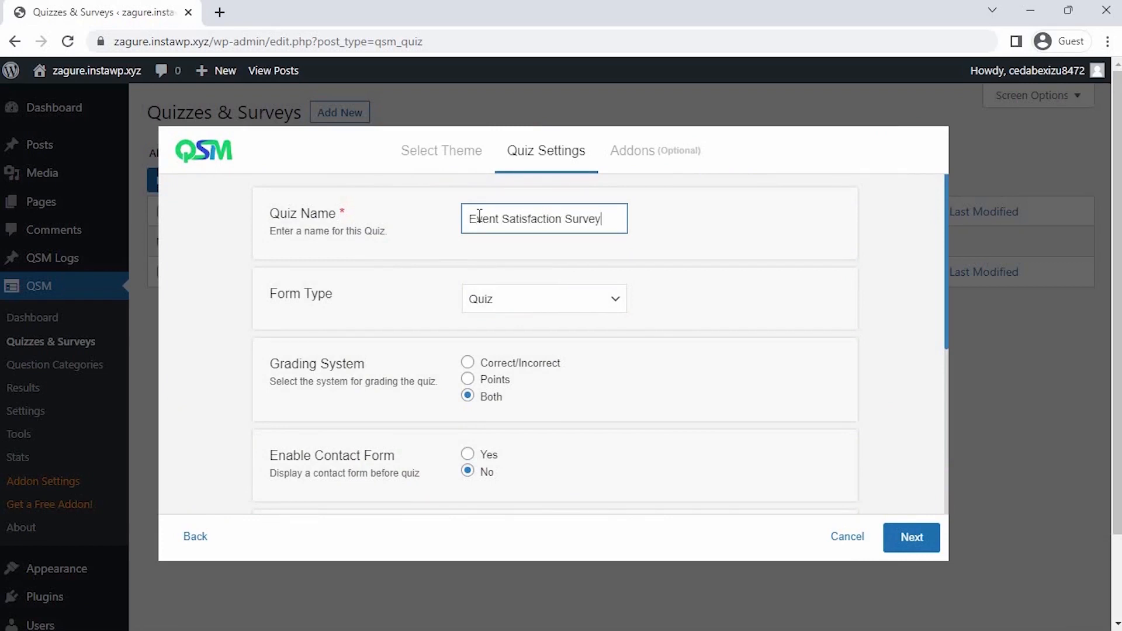
click(528, 310)
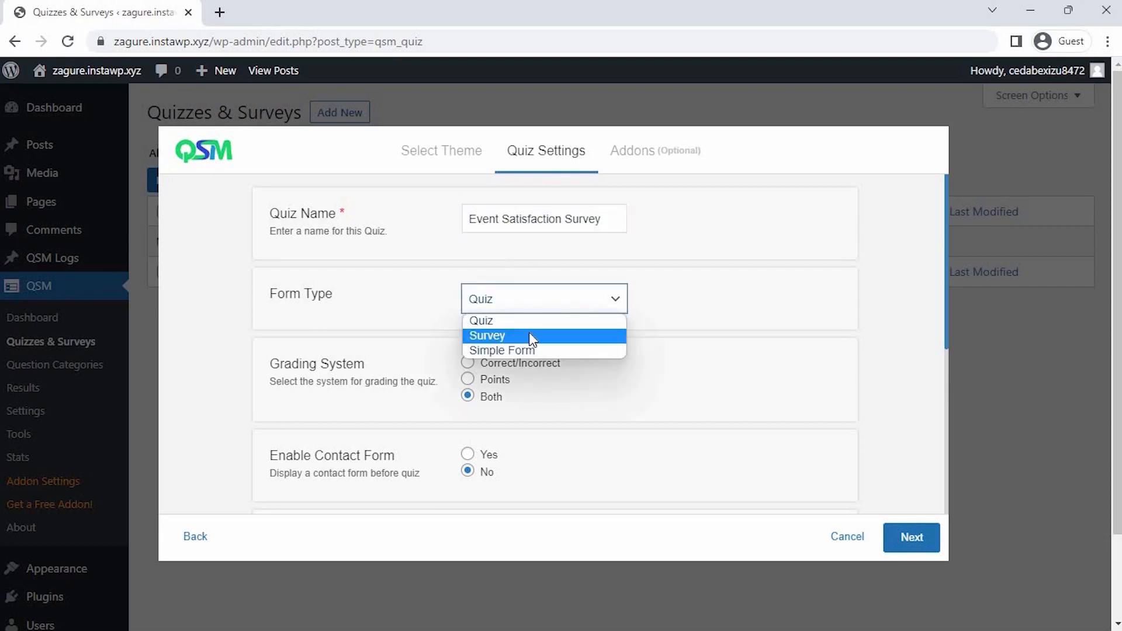
click(529, 332)
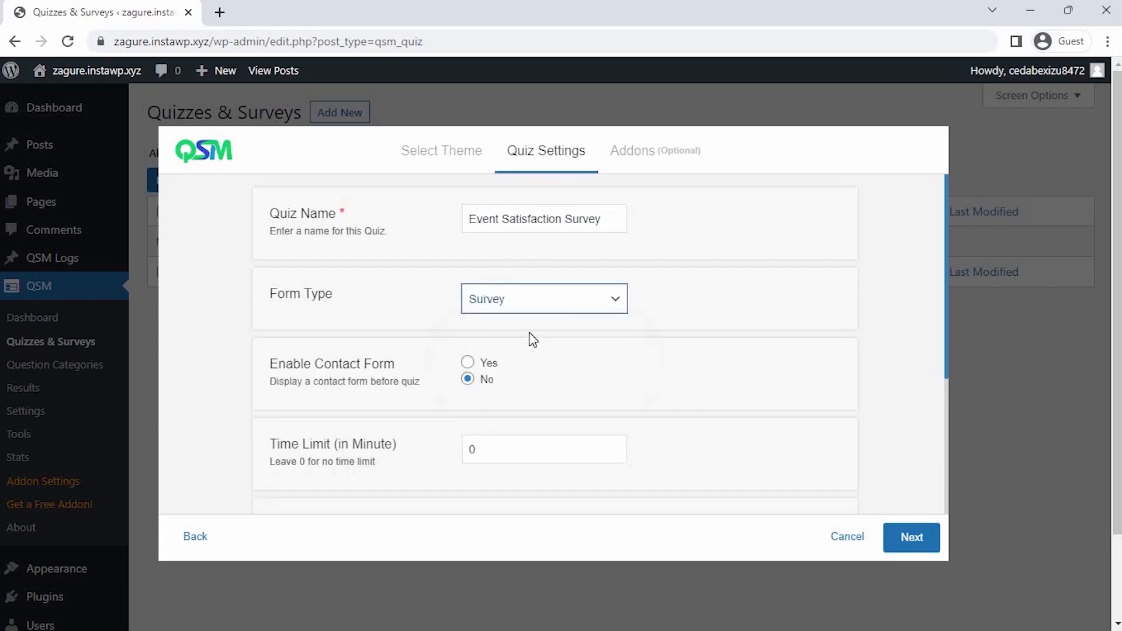
click(612, 446)
double_click(613, 454)
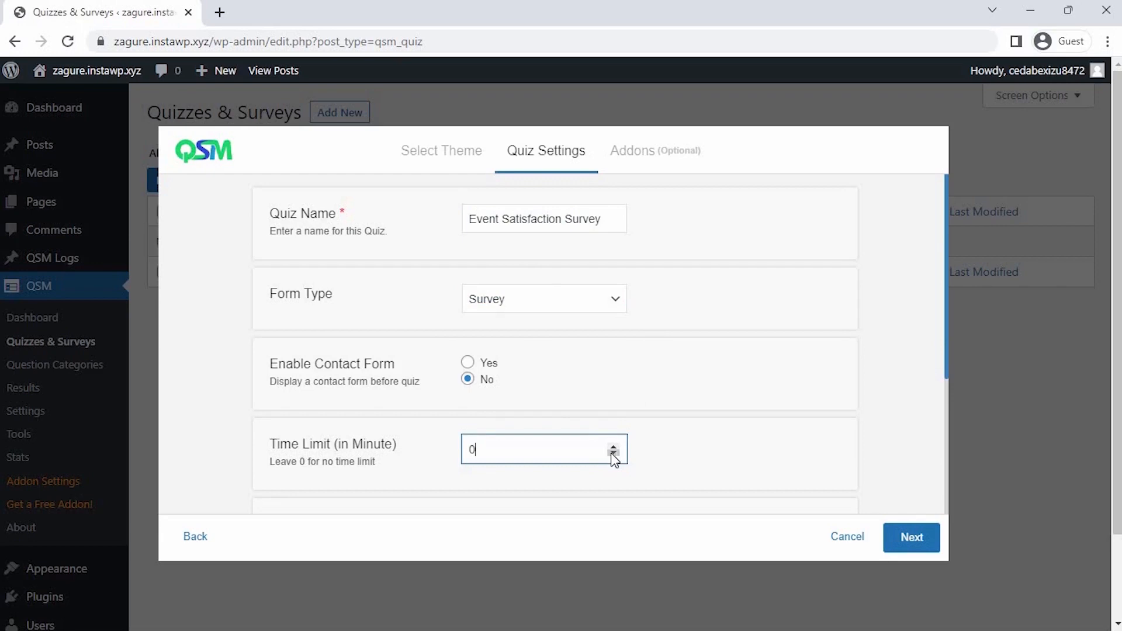
scroll(609, 459, down, 2)
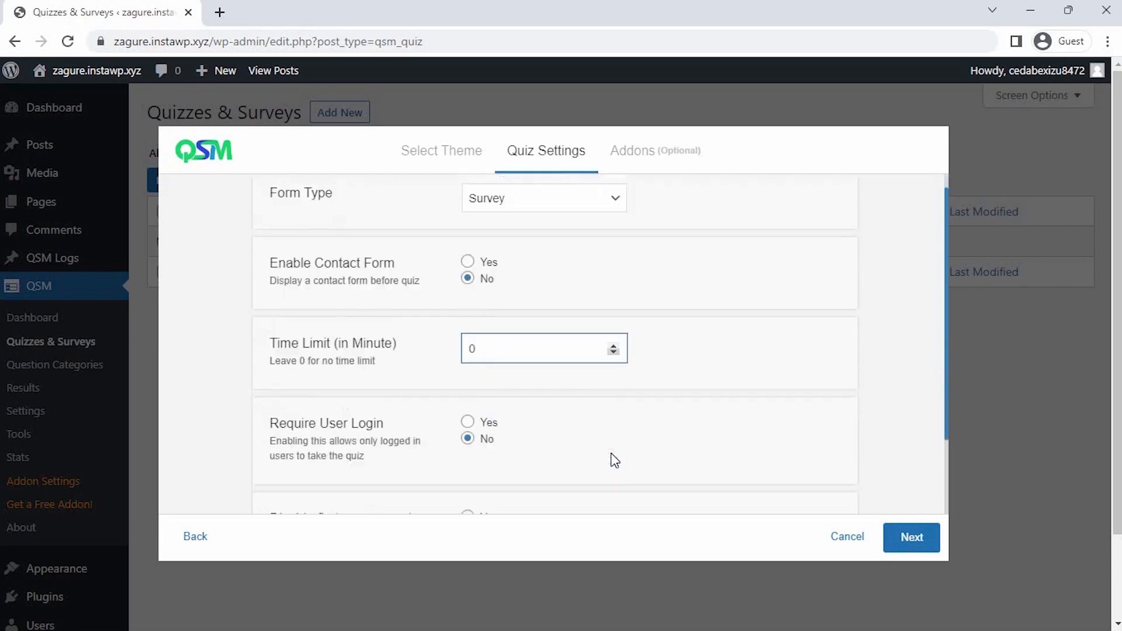
click(489, 419)
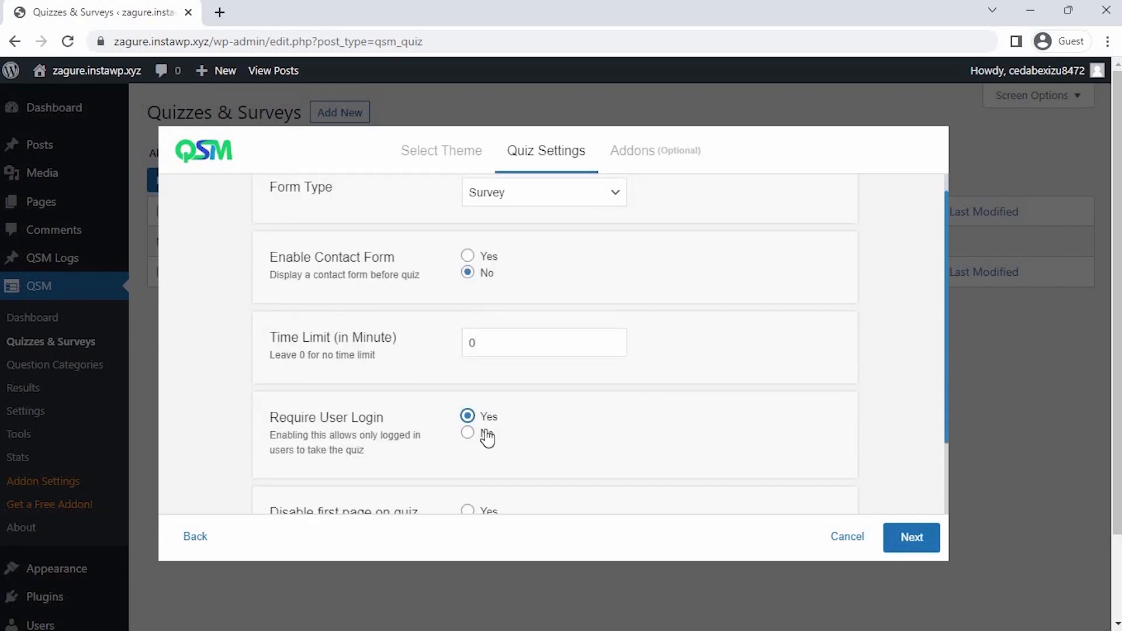
click(487, 436)
scroll(536, 433, up, 2)
scroll(535, 435, down, 1)
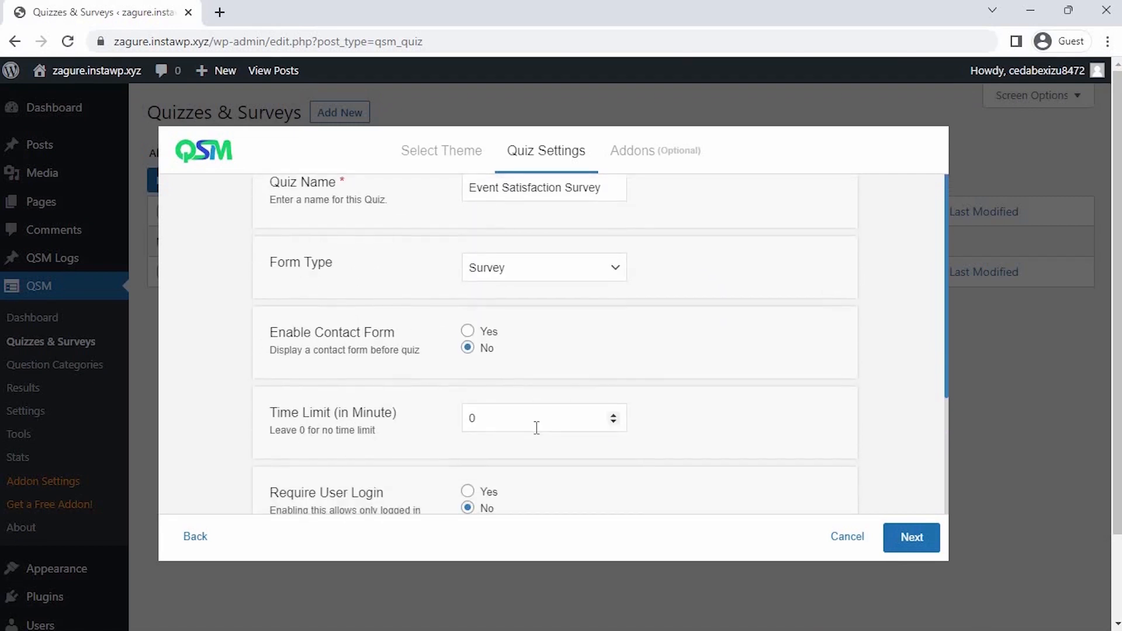
- Accept the quiz settings, skip the optional addons and create the survey
click(912, 537)
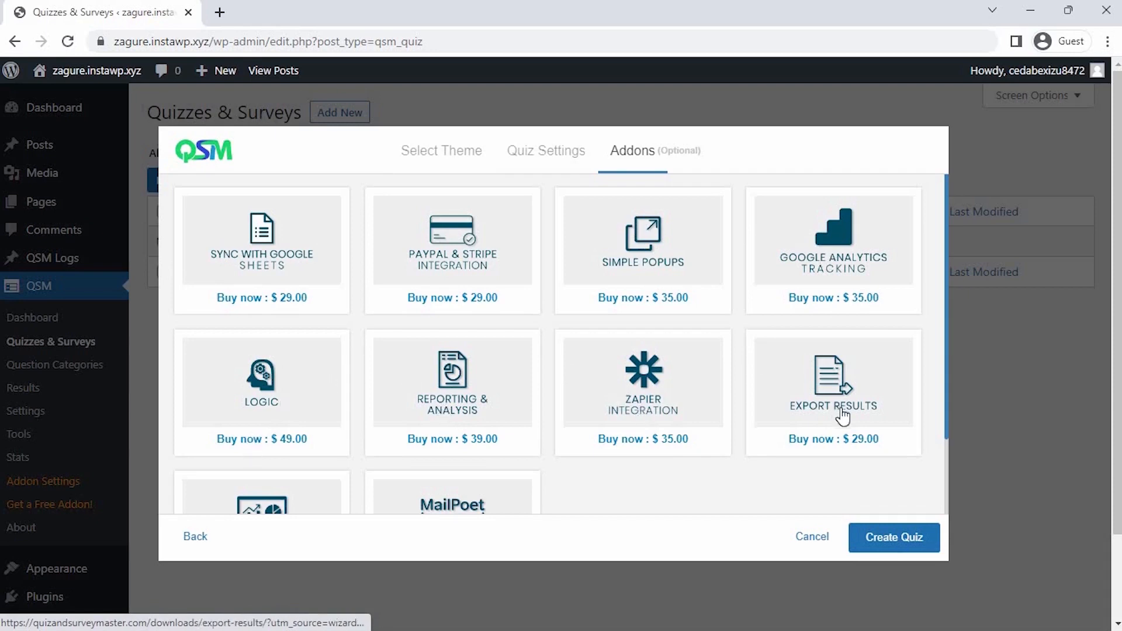
scroll(760, 385, down, 3)
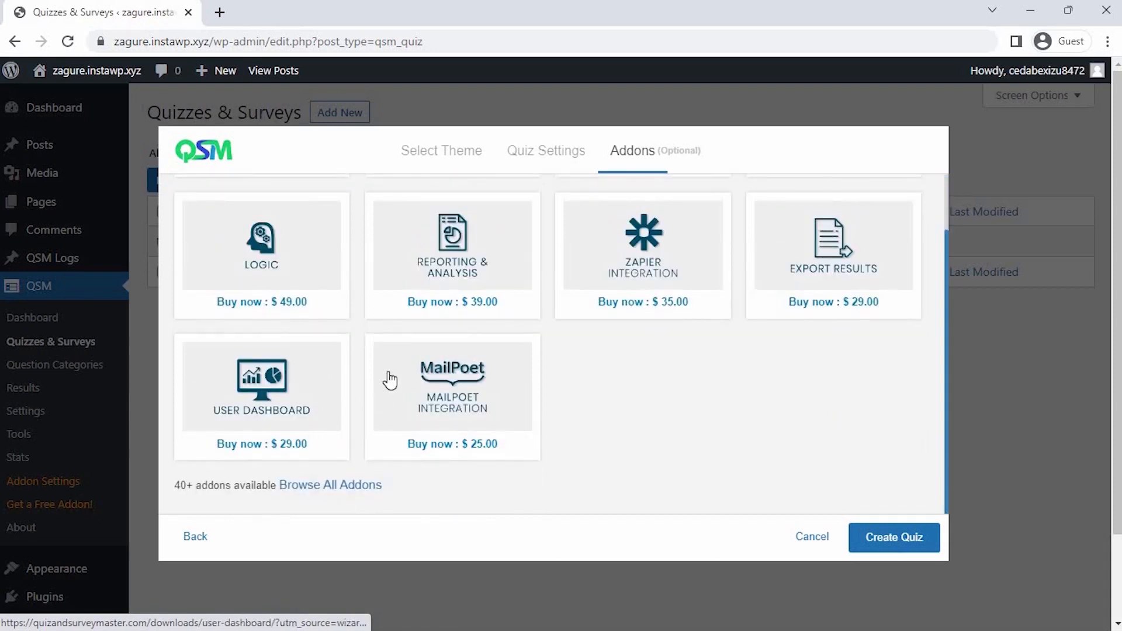
click(912, 538)
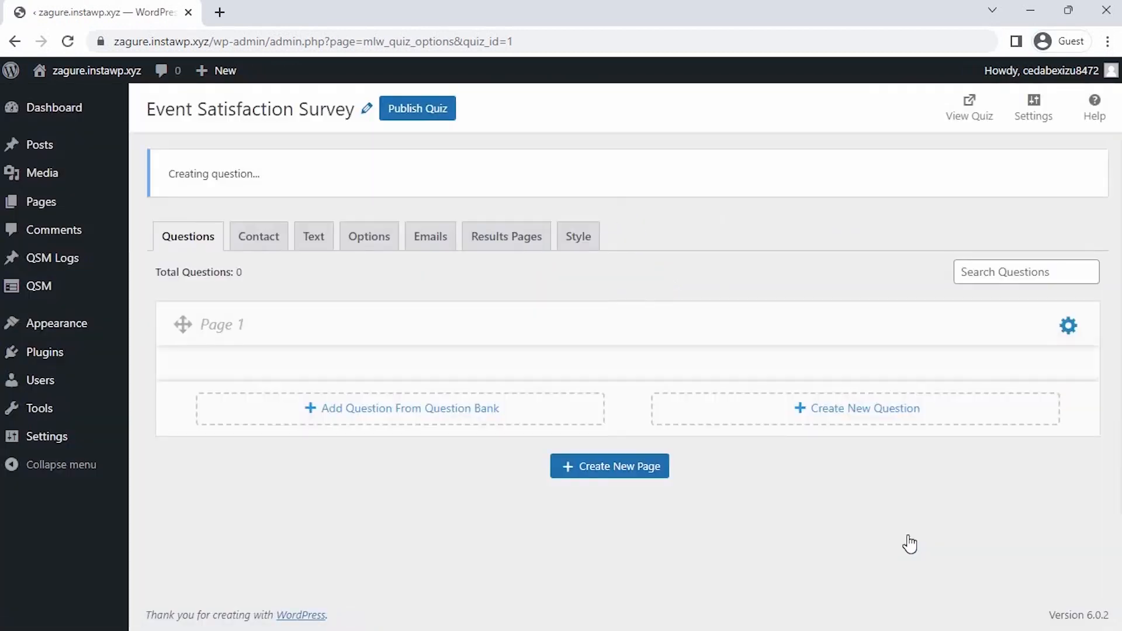
- Write the first question as "Rate your Satisfaction level from 1 to 5" and set its question type to Radio Grid
scroll(909, 540, down, 3)
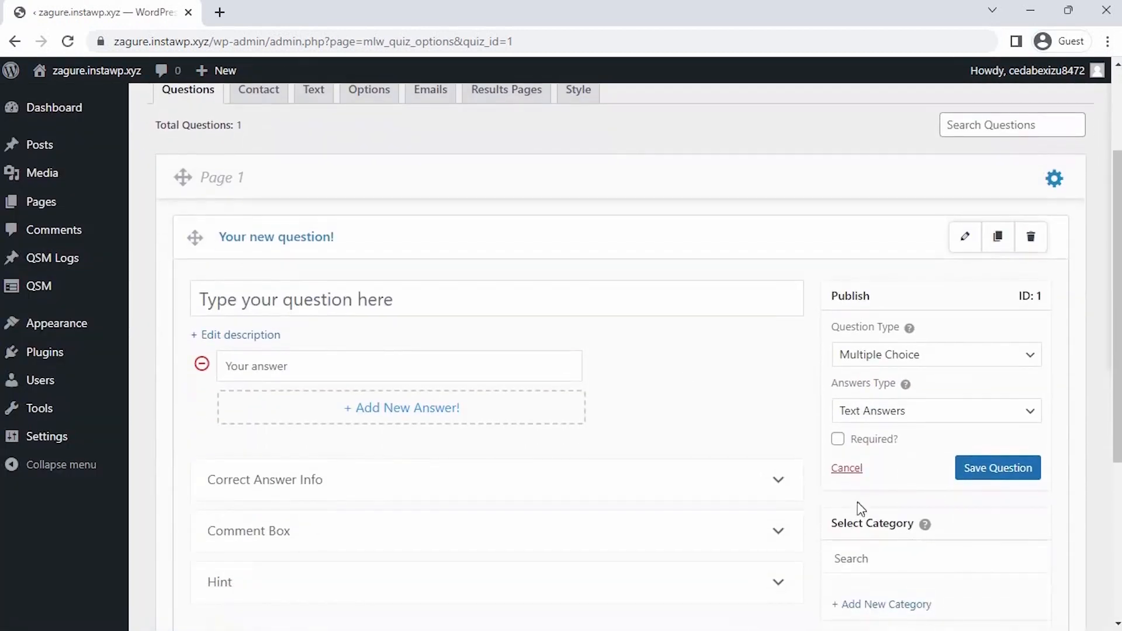
click(204, 299)
text(Rate you)
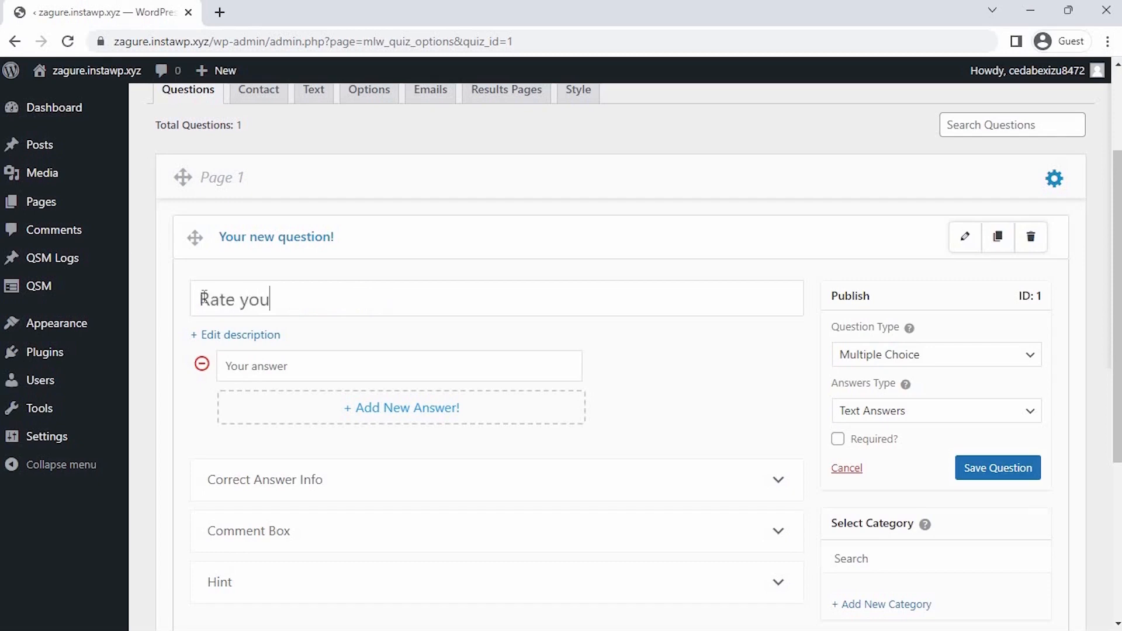
text(r Satisfaction Le)
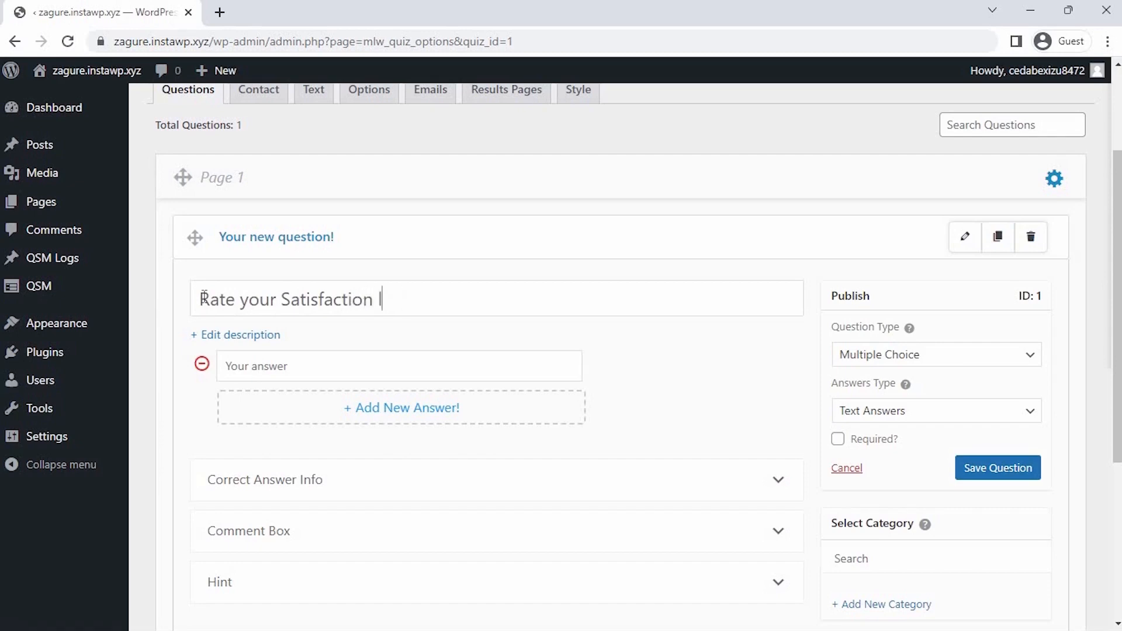
text(evel from )
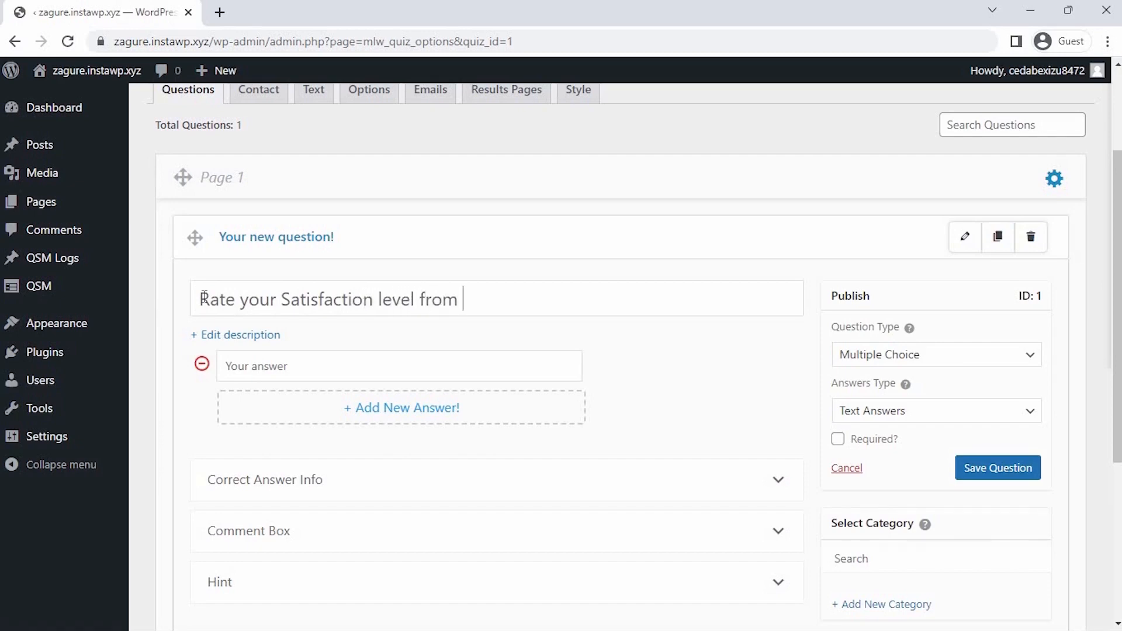
text(1 to 5)
click(853, 358)
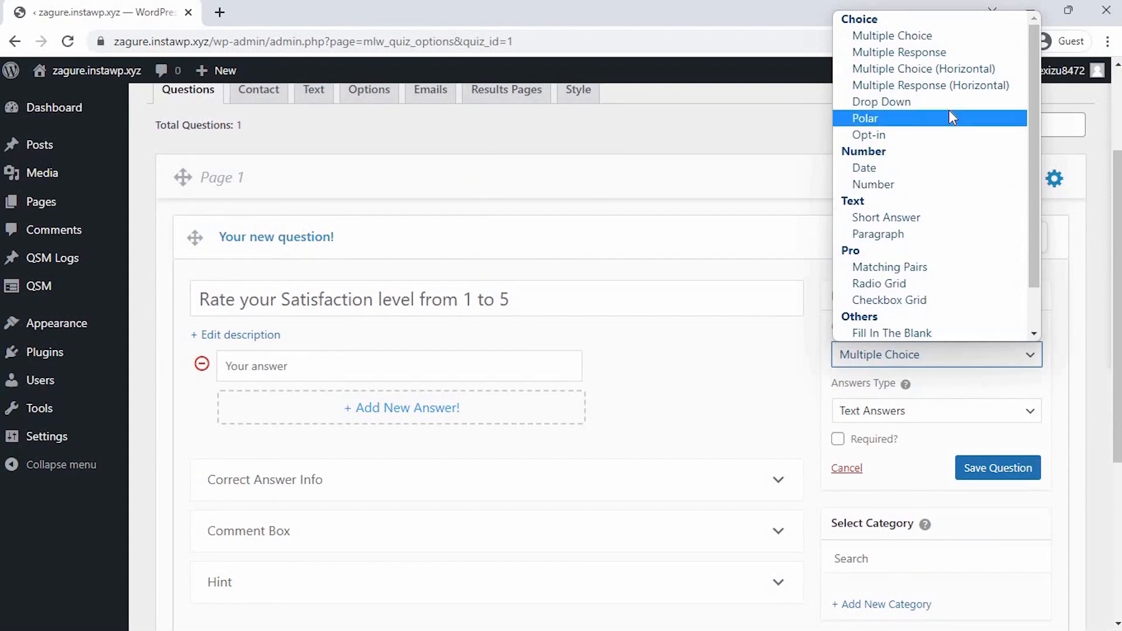
click(927, 285)
- Fill the grid rows with Duration of Event, Event Experience, Staff Friendliness, Event Planning and Staff helpfullness
click(365, 371)
text(Duratio)
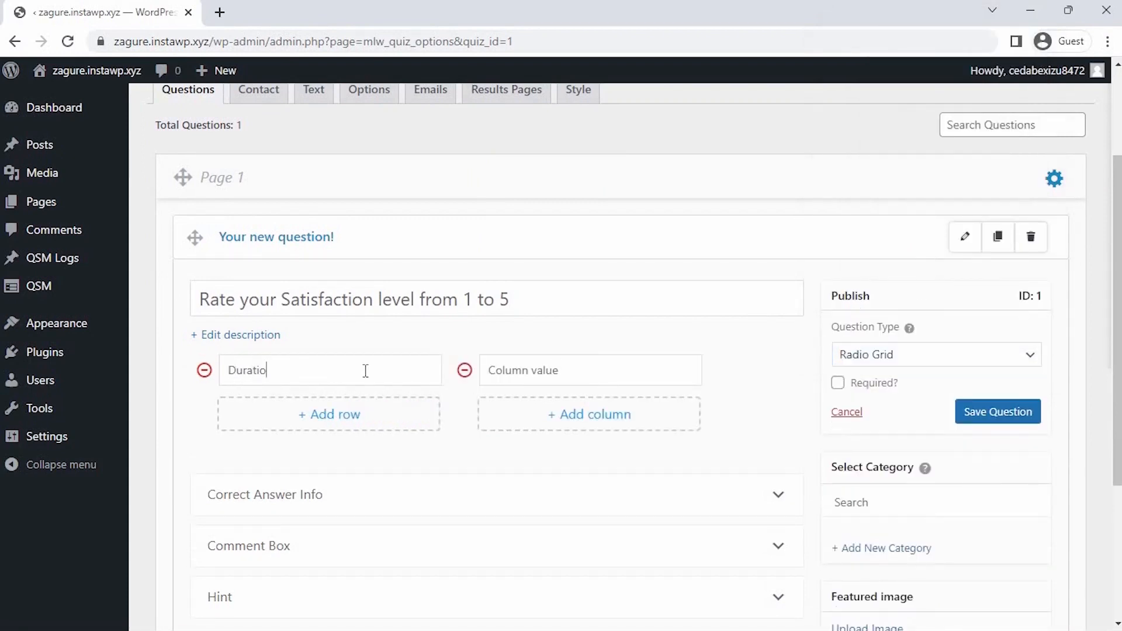
text(n of Event)
click(364, 414)
text(Event Experience)
click(353, 450)
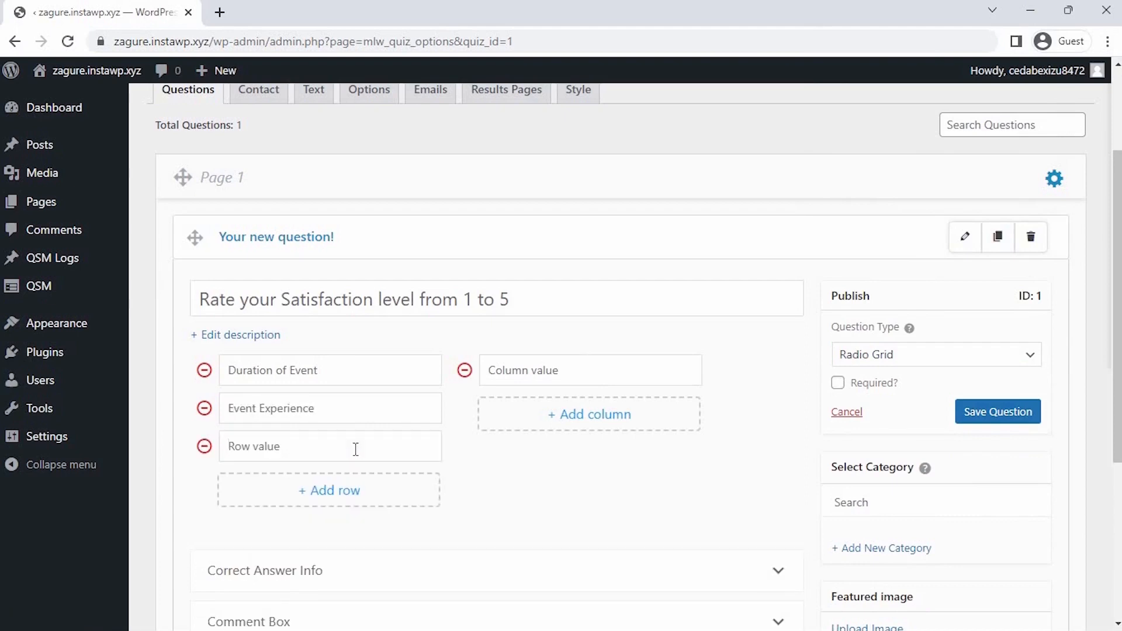
text(Staff Friendliness)
click(328, 490)
text(Event Planning)
click(330, 529)
text(Staff helpfullness)
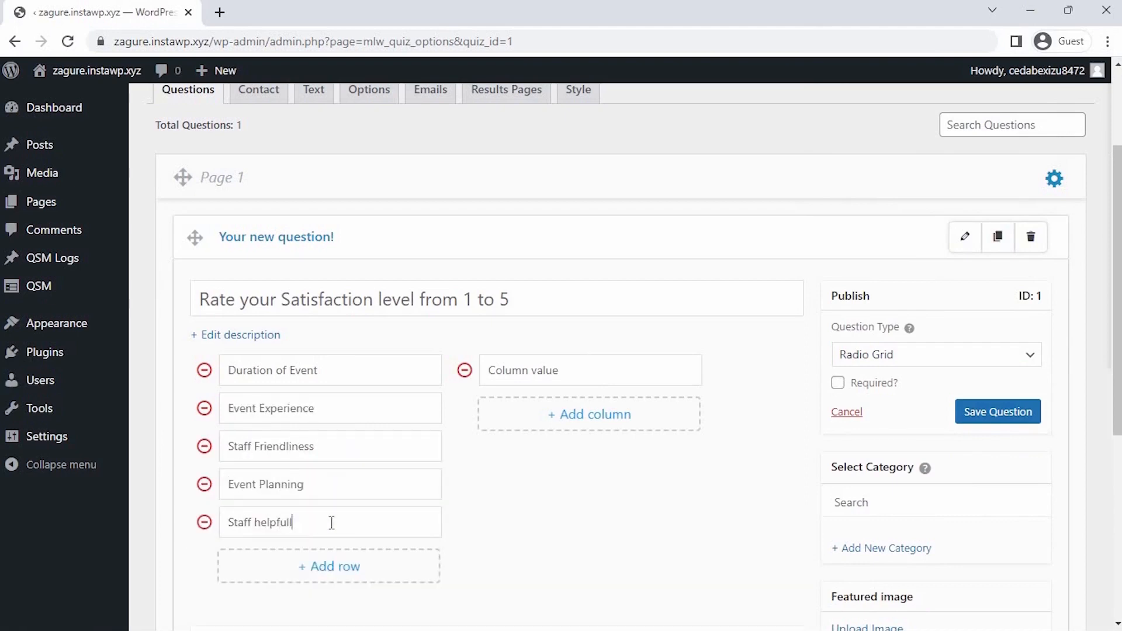
- Add grid columns with the values 1, 2, 3, 4 and 5, and save the question as not required
click(514, 371)
text(1)
click(539, 414)
click(550, 452)
click(561, 490)
click(570, 528)
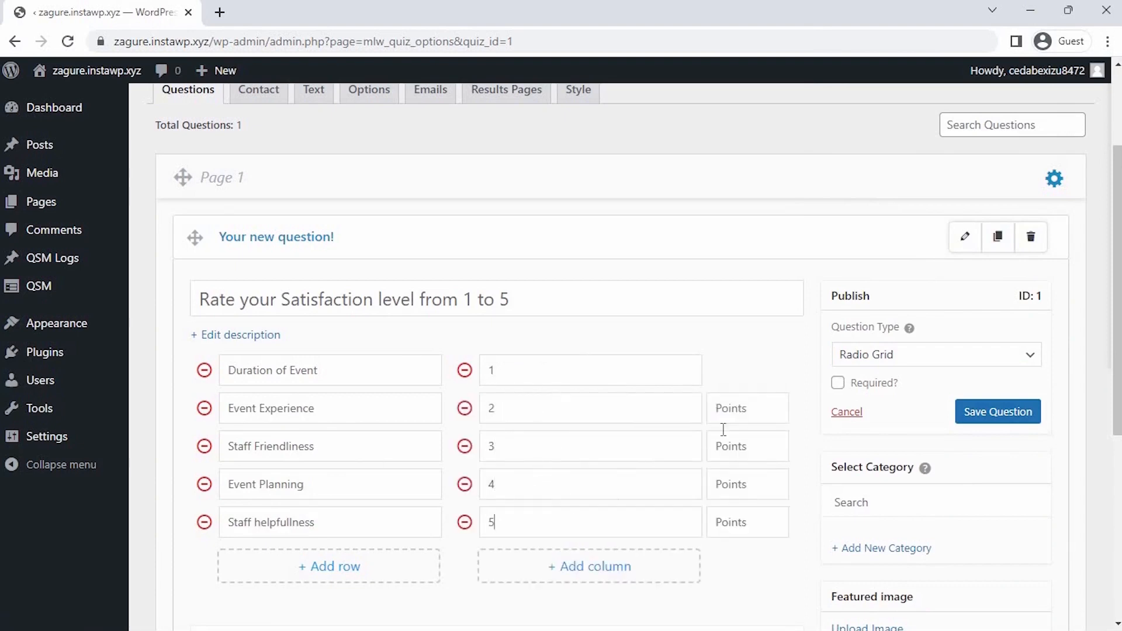
click(854, 386)
click(854, 386)
click(982, 413)
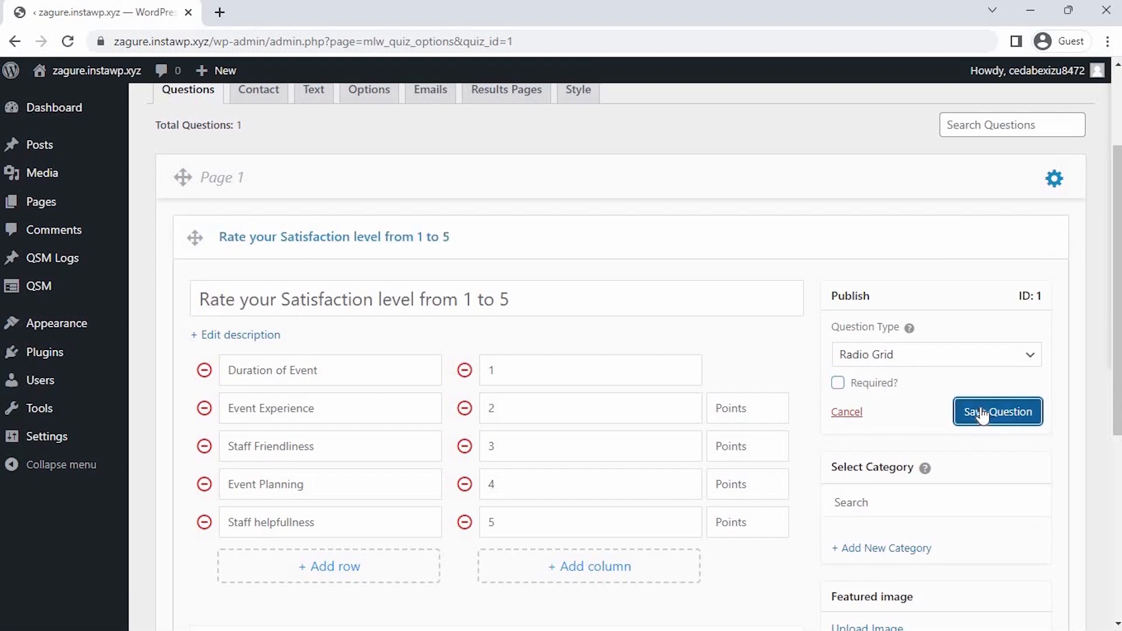
- Create a second question titled "What did you Enjoyed the most ?" on Page 1 of the survey
scroll(983, 412, down, 6)
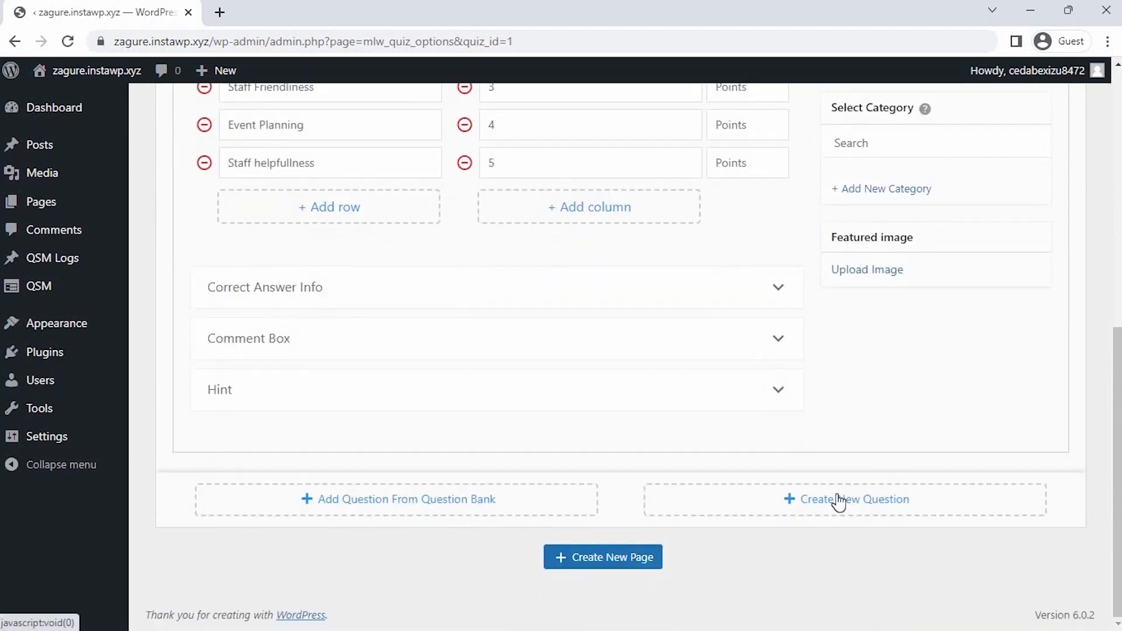
click(838, 501)
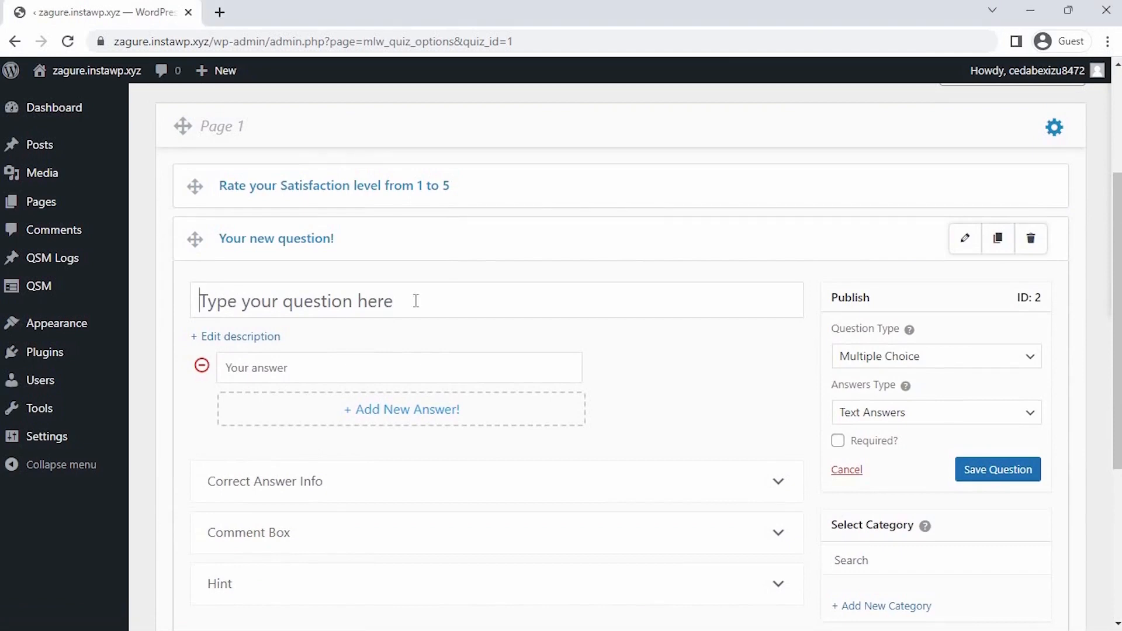
text(What d)
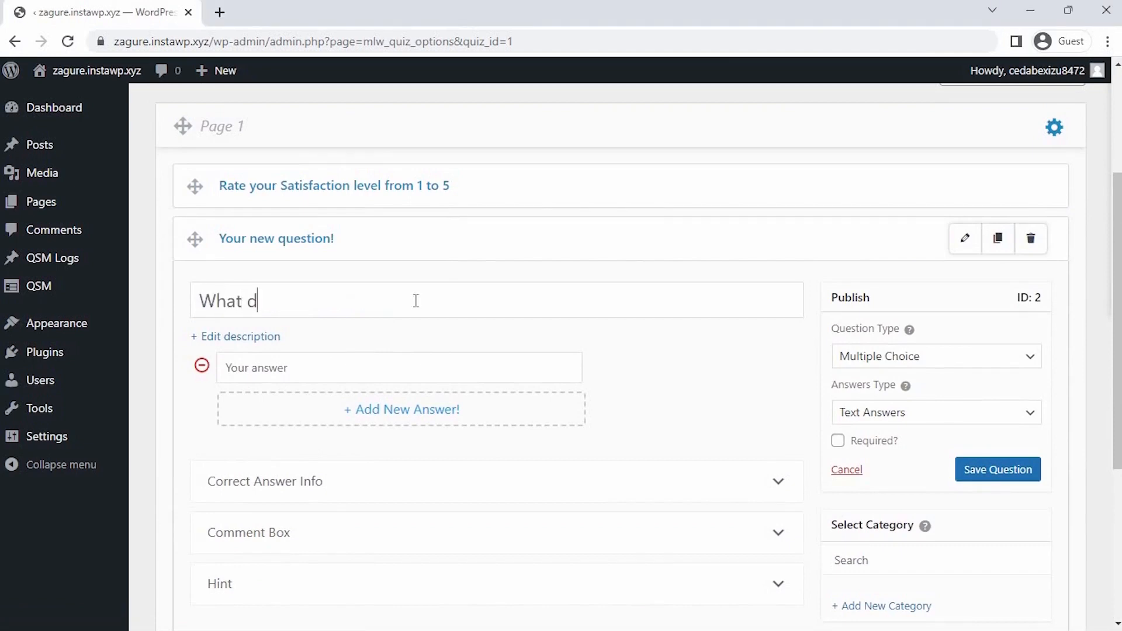
text(id you Enjoyed)
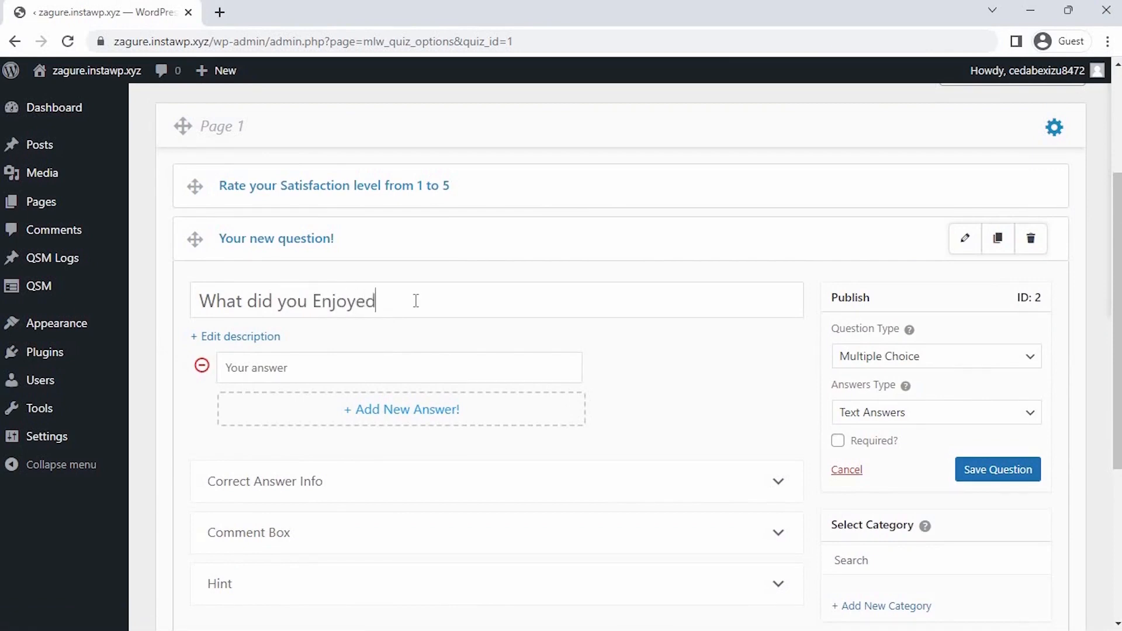
text( the most ?)
- Set the most-enjoyed question's type to Paragraph, make it required and save it
click(944, 356)
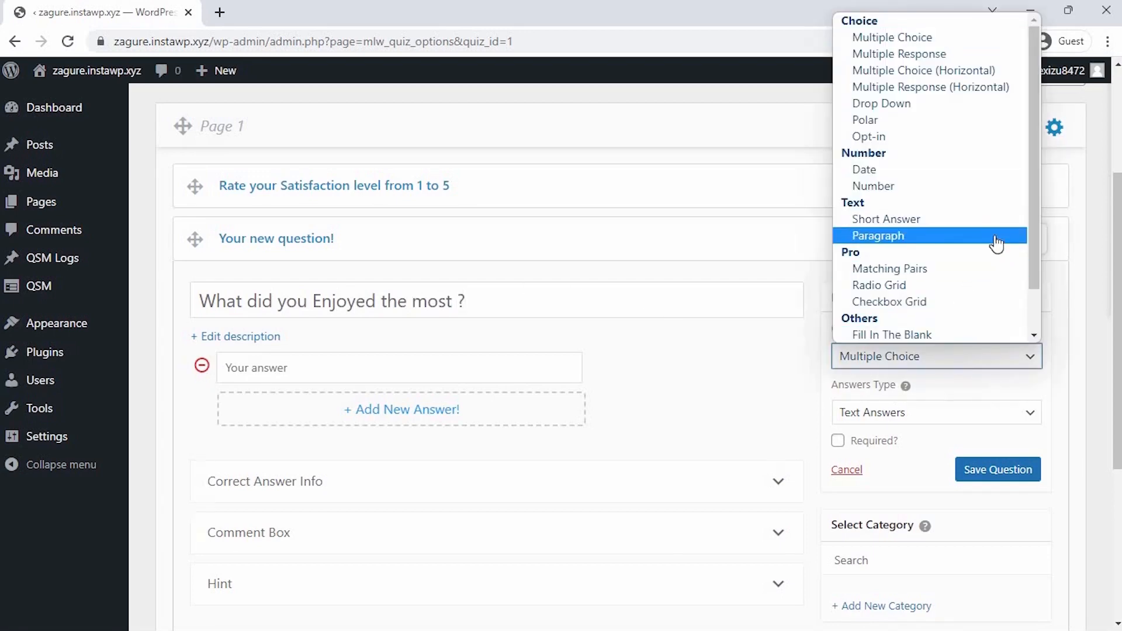
click(994, 240)
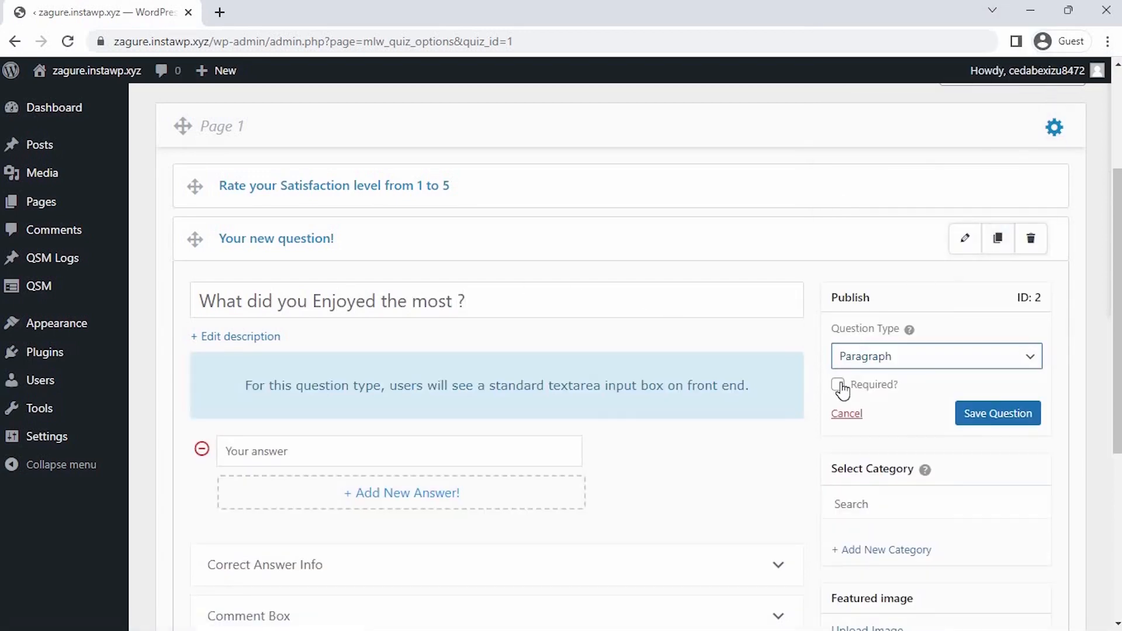
click(838, 384)
click(974, 418)
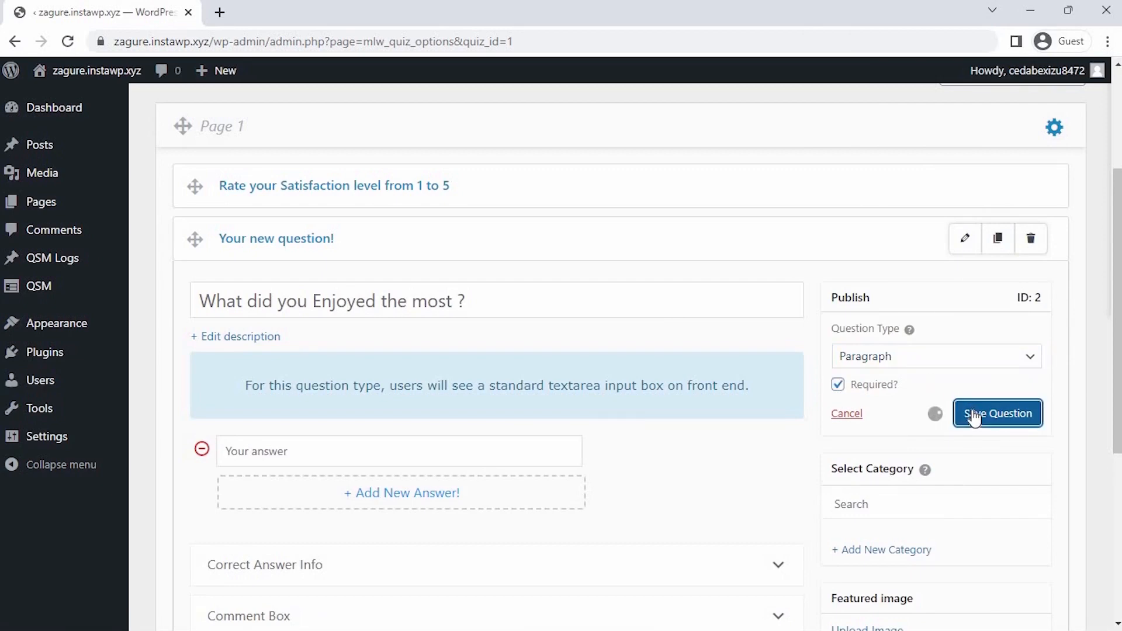
- Create a third question titled "What did you dislike about the event ?" on the same page
scroll(973, 409, down, 3)
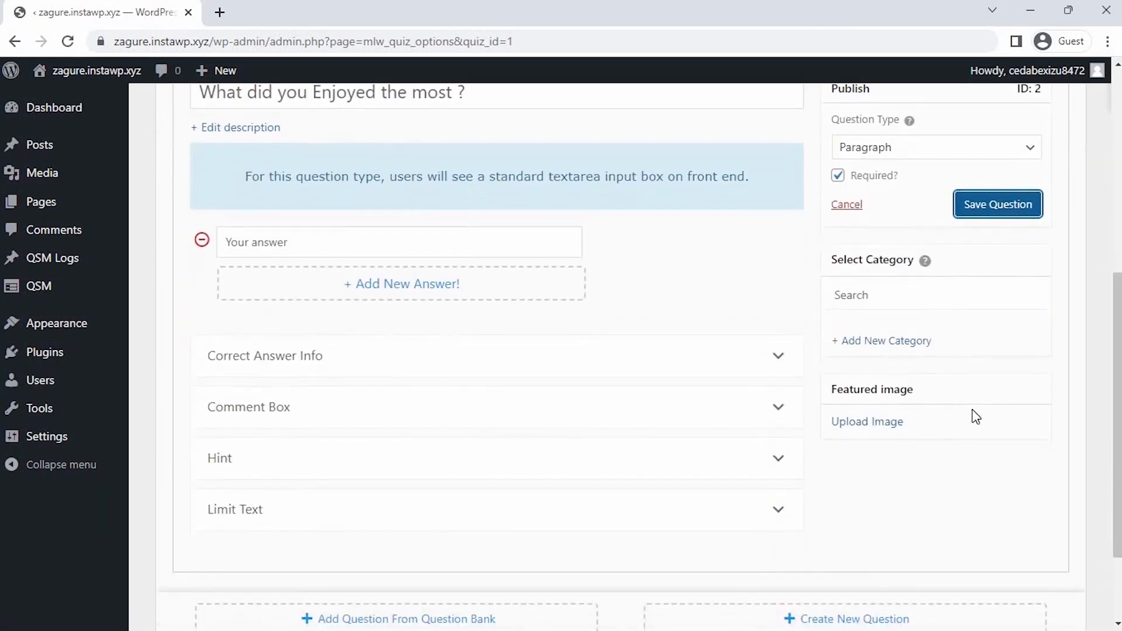
scroll(975, 416, down, 2)
click(791, 511)
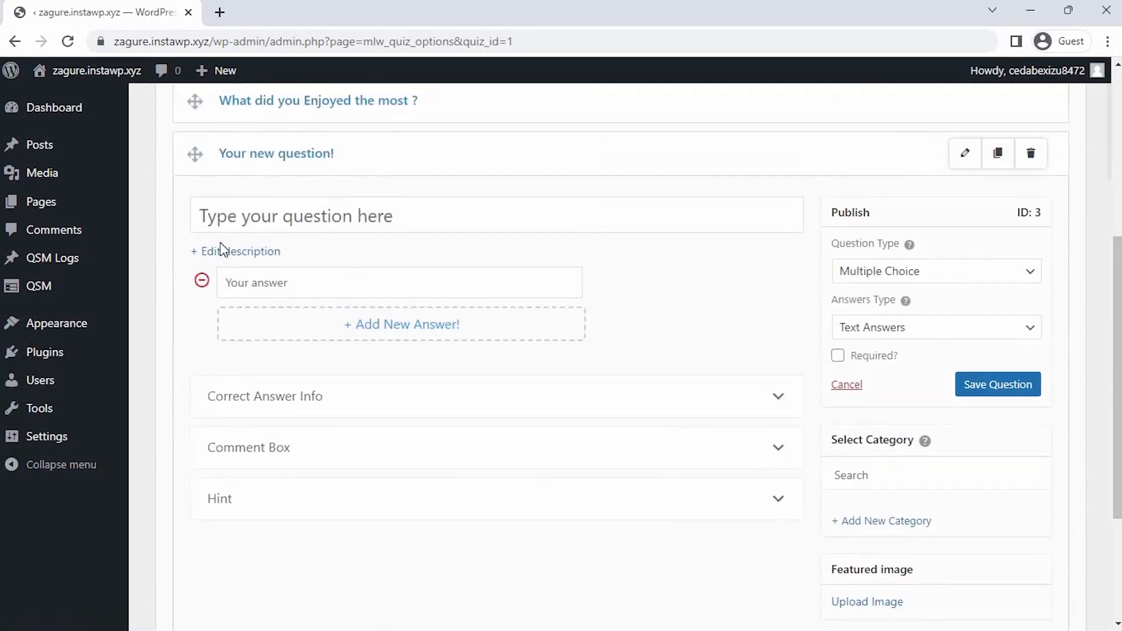
click(215, 218)
text(W)
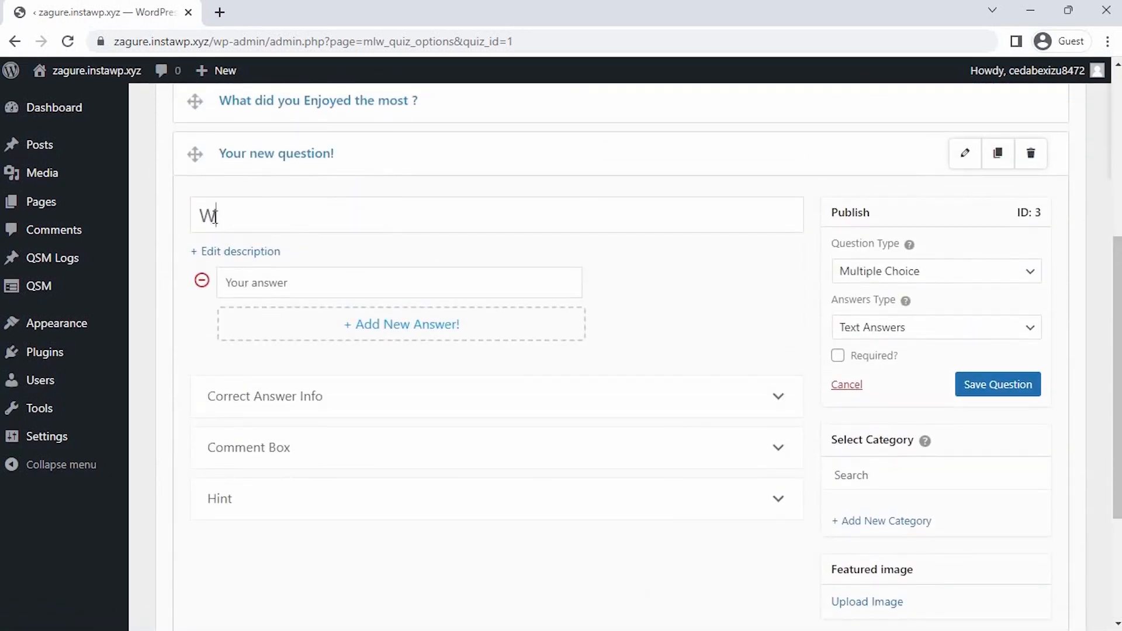
text(hat did you dis)
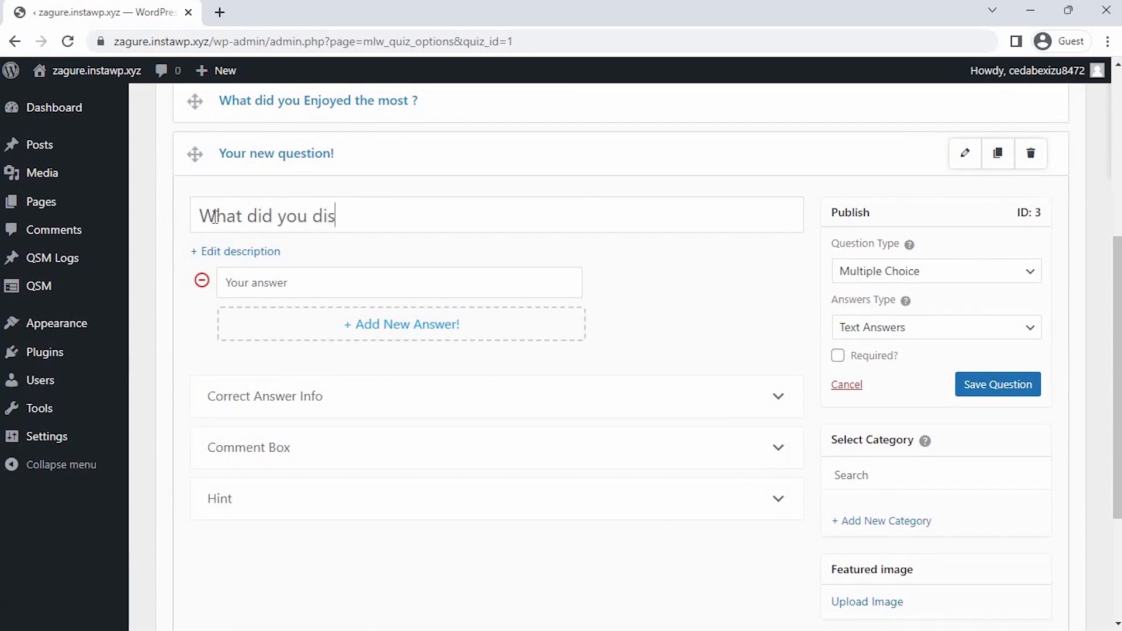
text(like about )
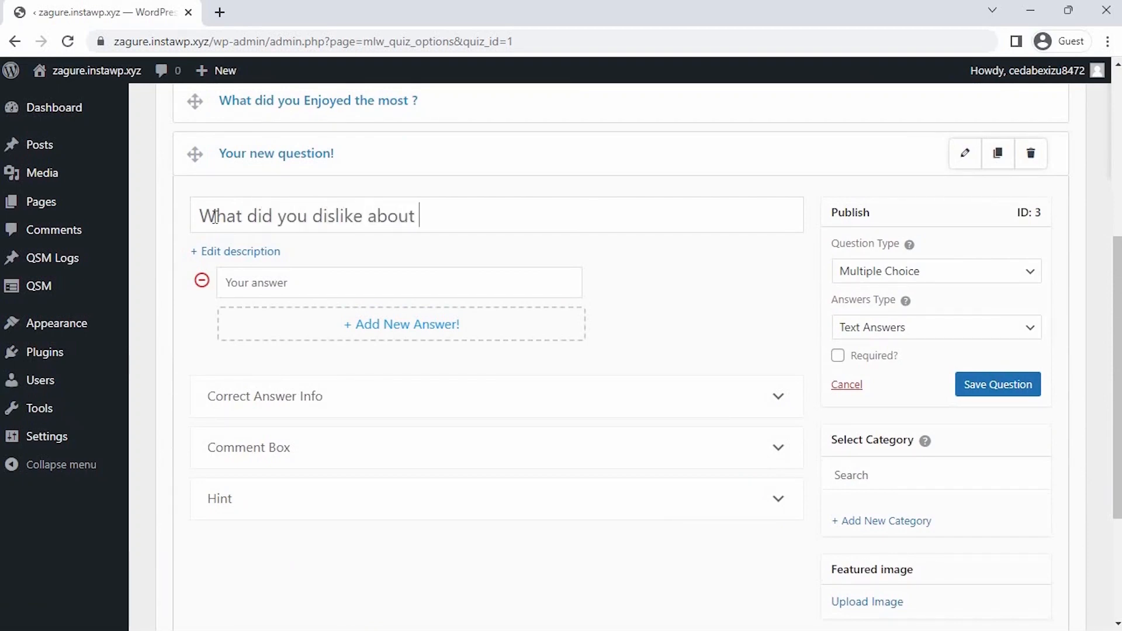
text(the event ?)
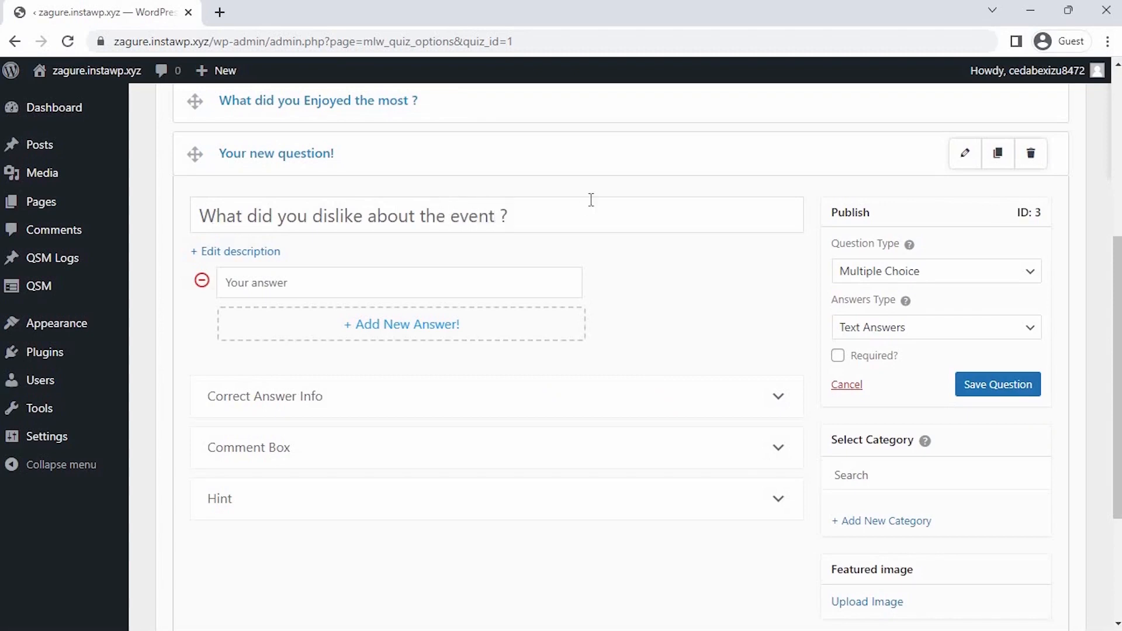
- Change the dislike question's type to Paragraph, mark it as required and save the question
click(859, 276)
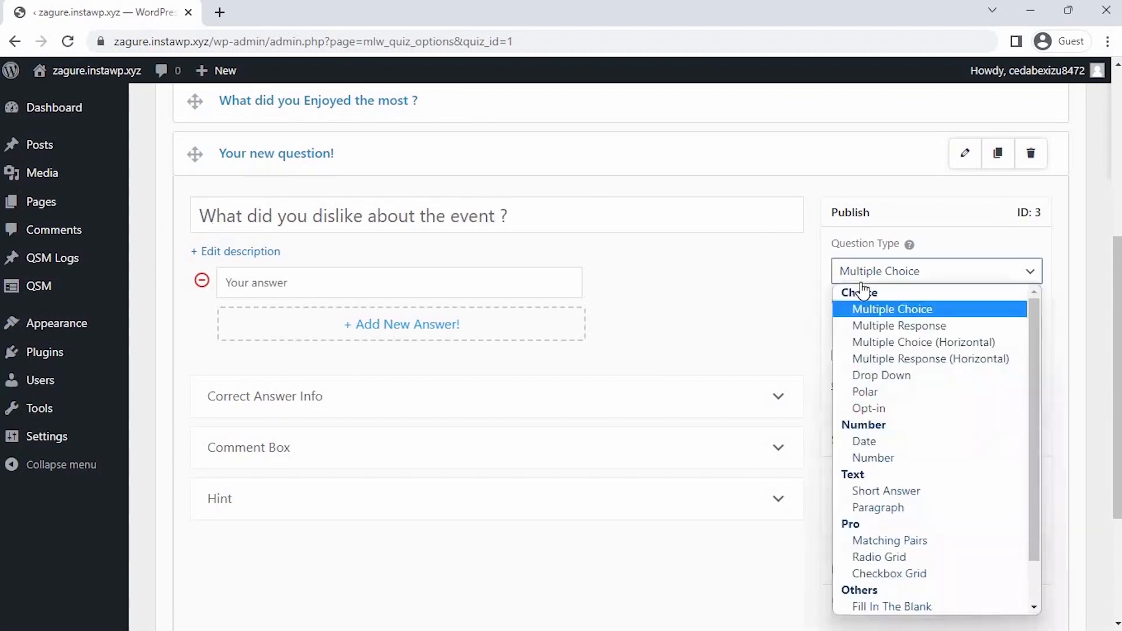
click(885, 509)
click(895, 302)
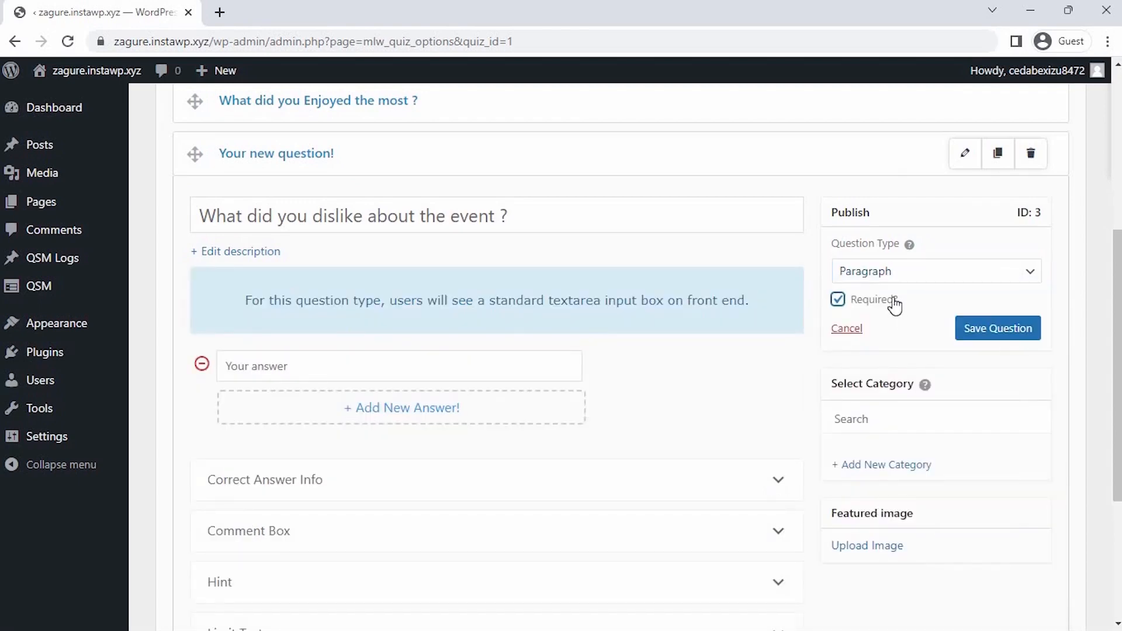
click(993, 328)
- Create a fourth question titled "How likely are you to recommend the event to others ?", keeping the Multiple Choice type
scroll(914, 393, down, 5)
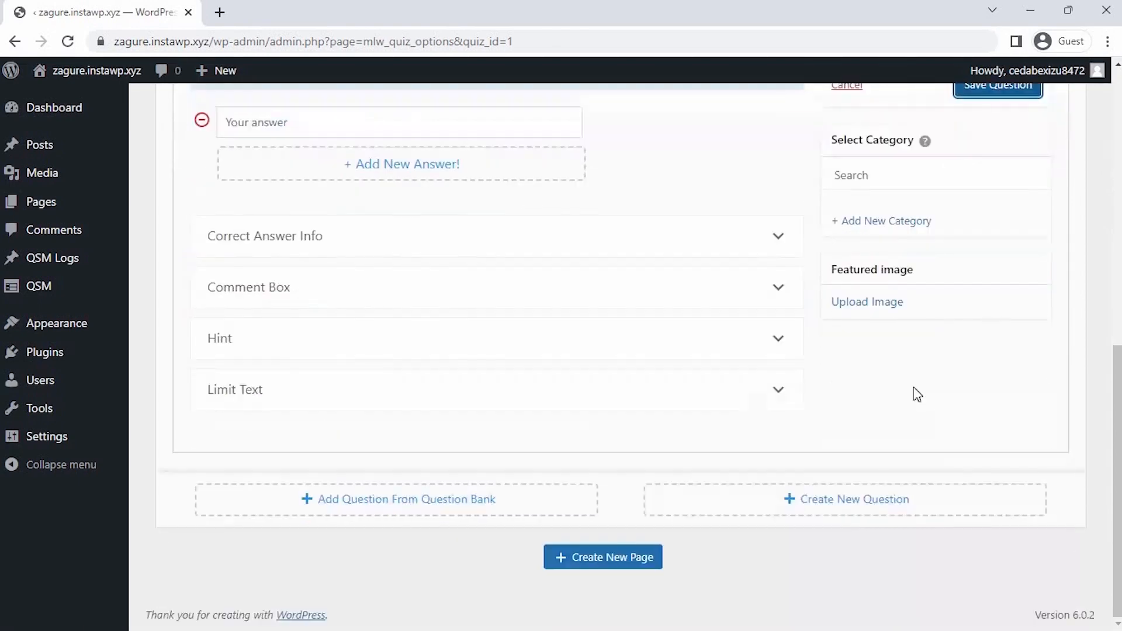
click(839, 516)
text(How likely are you to recom)
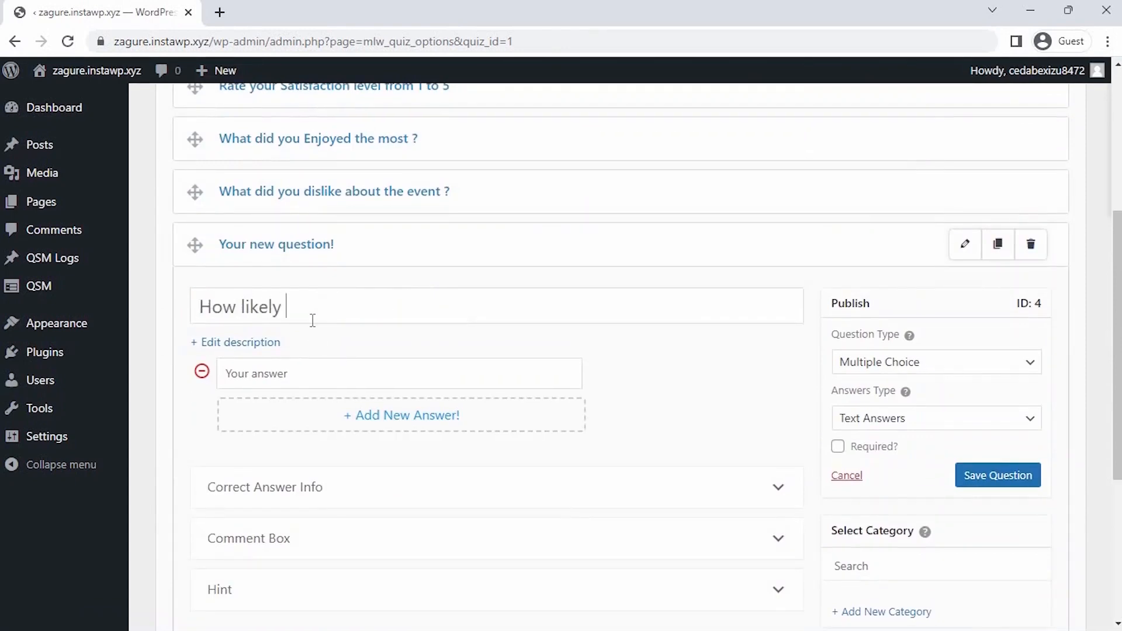
text(the event to others ?)
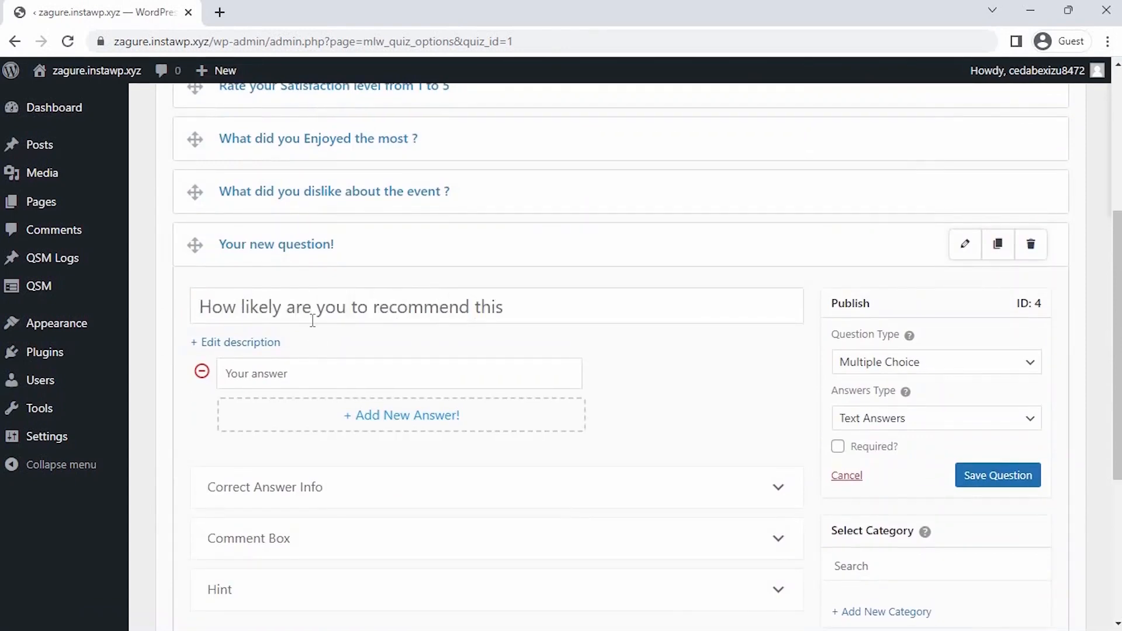
click(893, 363)
- Add the answers Very Likely, Likely, Unlikely and Very Unlikely to the recommendation question, and save it as required
click(431, 373)
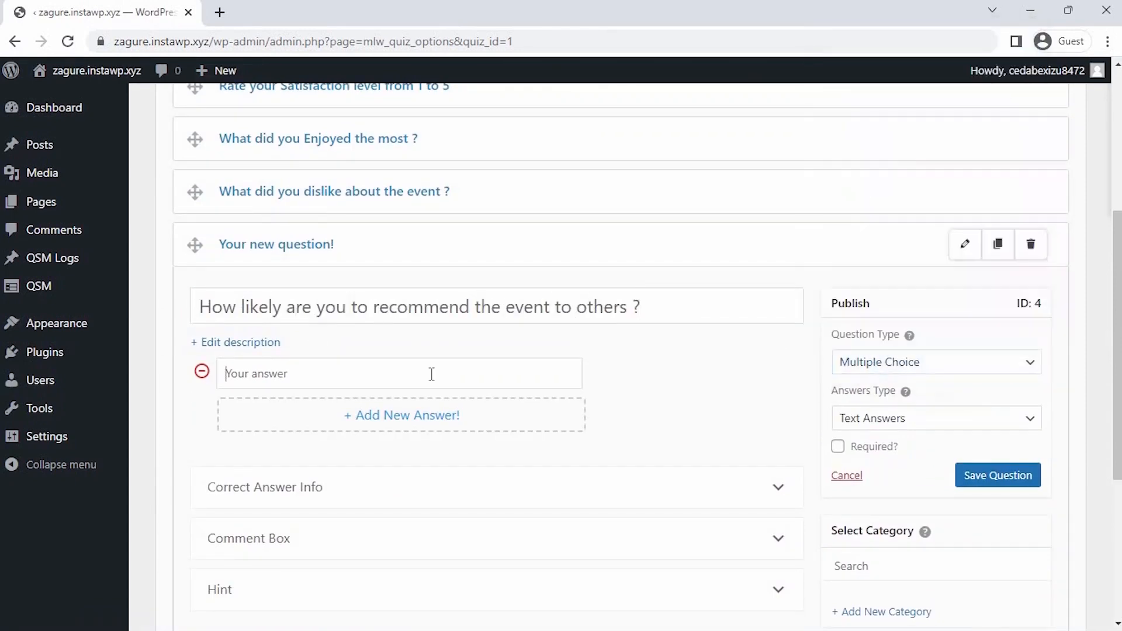
text(VEry Likely)
click(437, 422)
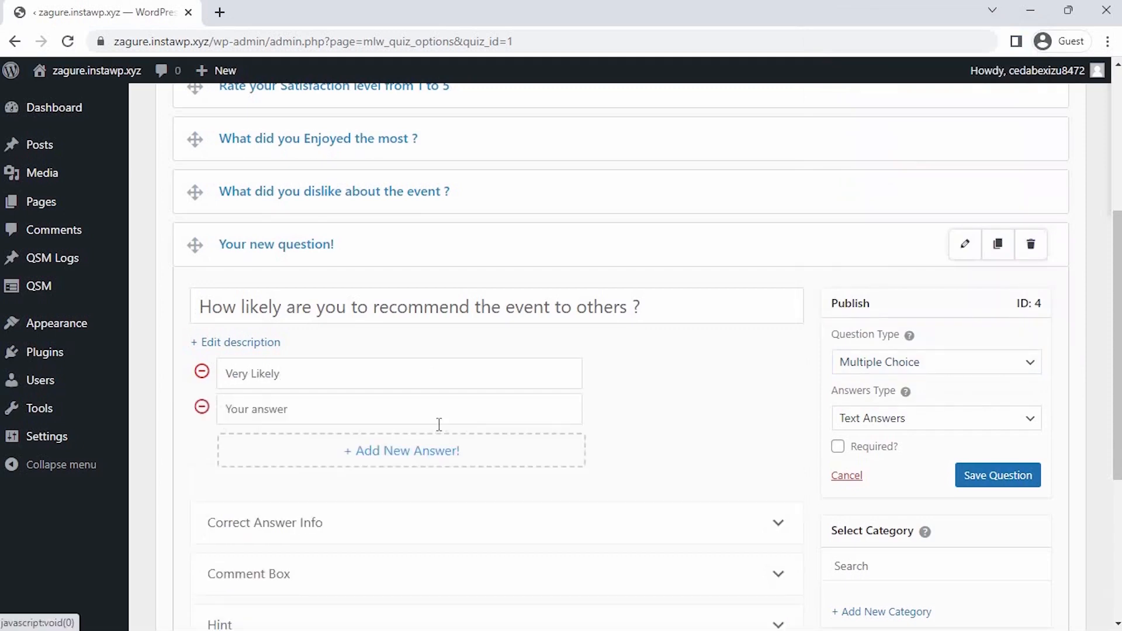
text(Likely)
click(443, 446)
text(Unlikely)
click(432, 499)
text(Very Unlikel)
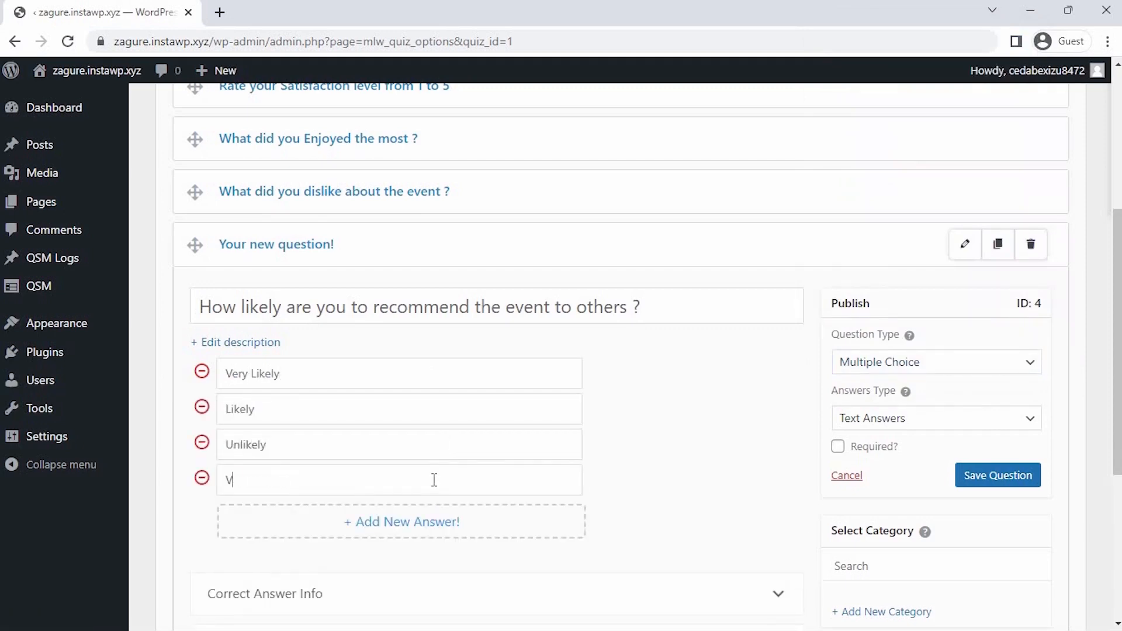
click(885, 451)
click(980, 476)
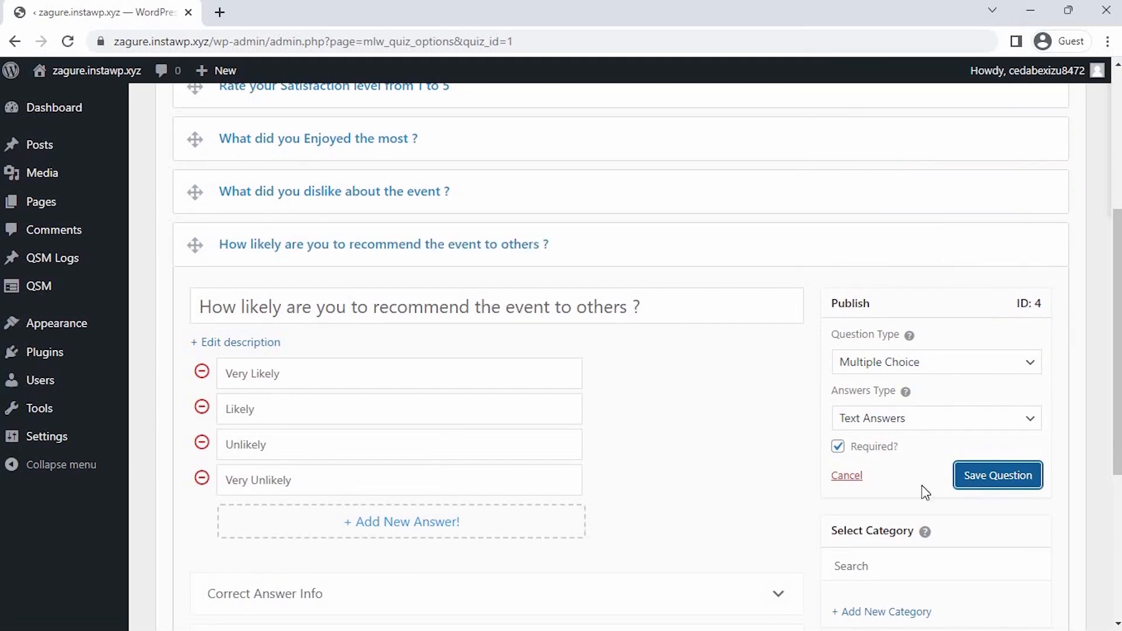
- Create a fifth question titled "How can we improve your experience ?" below the recommendation question
scroll(921, 485, down, 5)
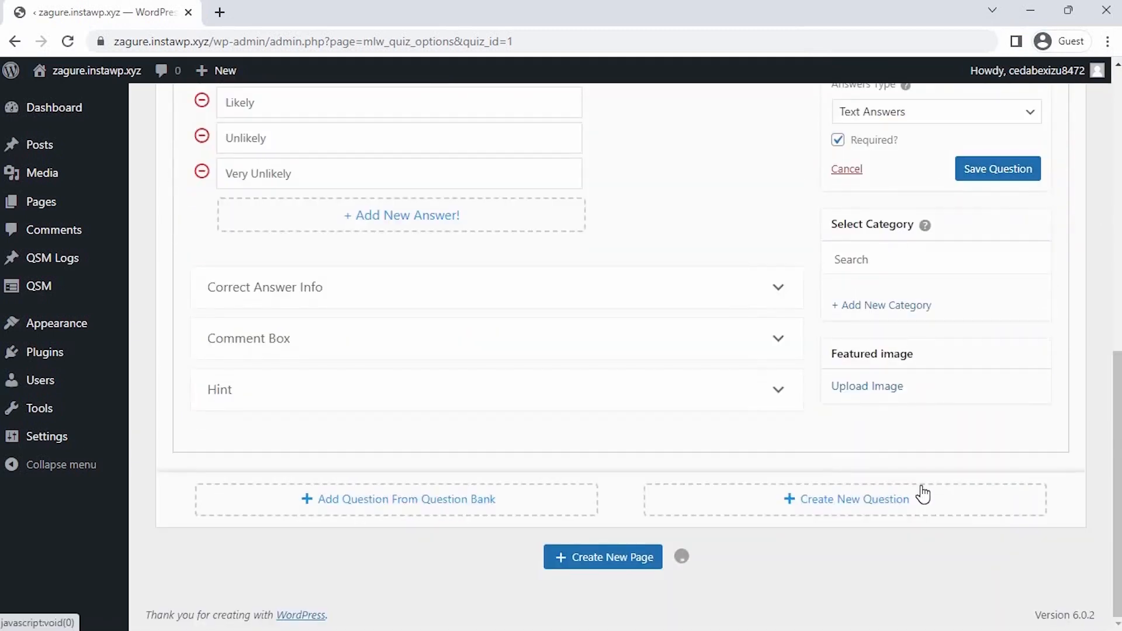
click(924, 496)
click(456, 323)
text(Ho)
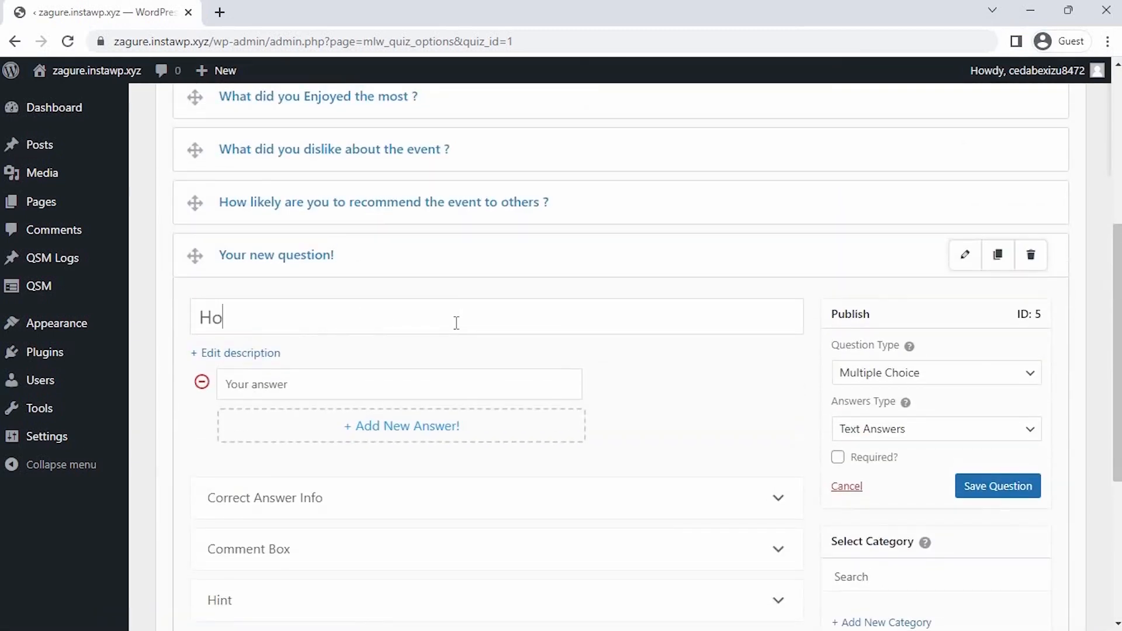
text(w can we impro)
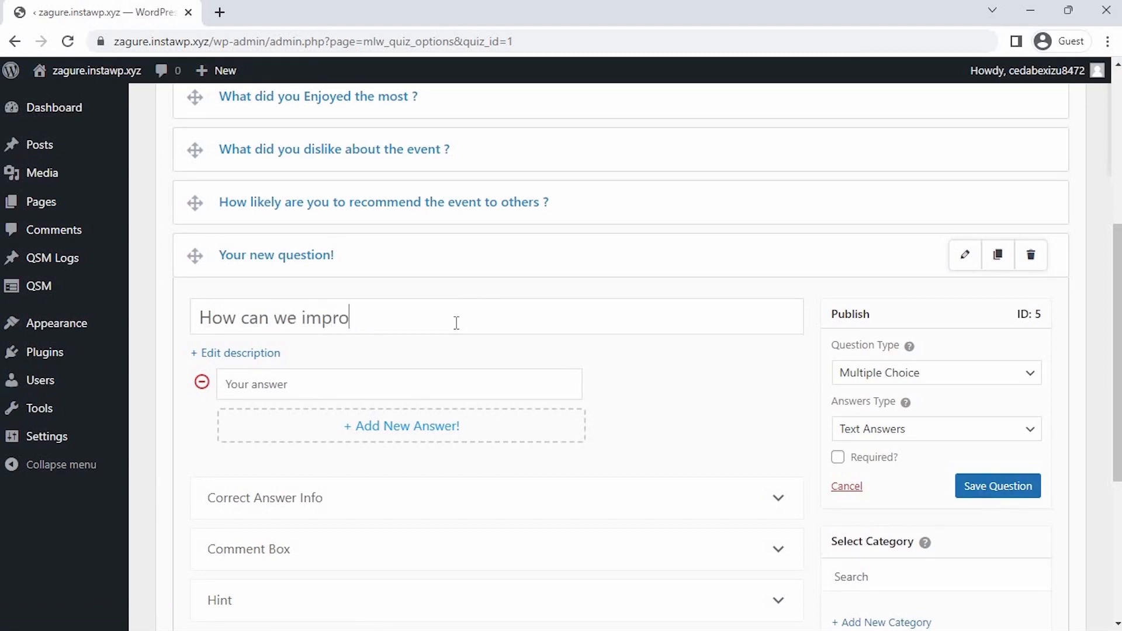
text(ve your experience ?)
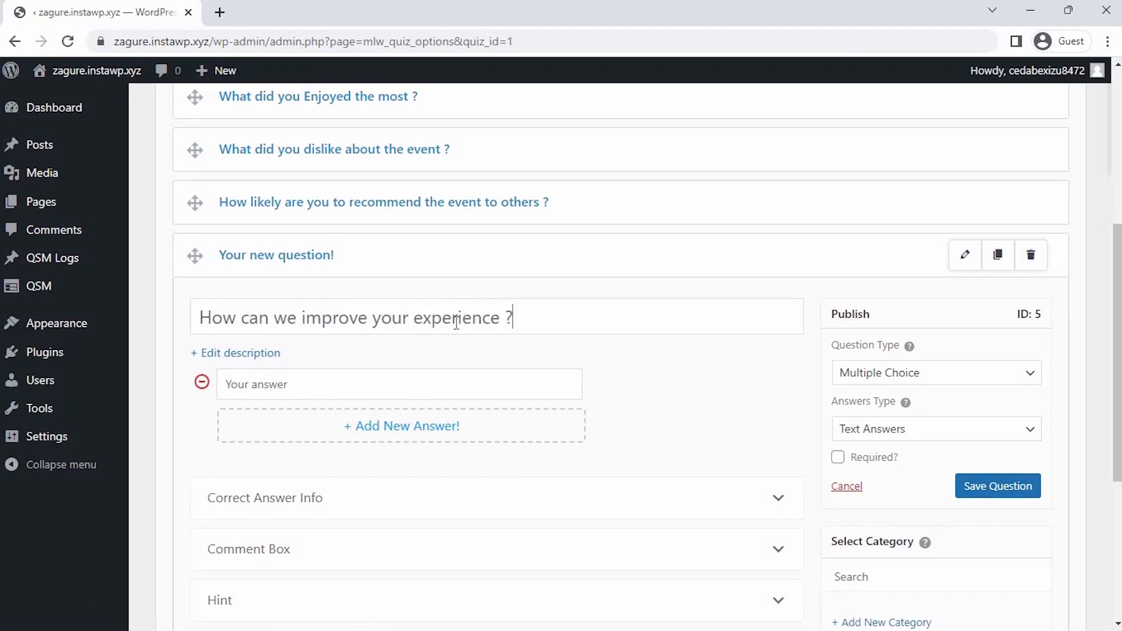
- Set the improvement question's type to Paragraph and save it as not required
click(860, 379)
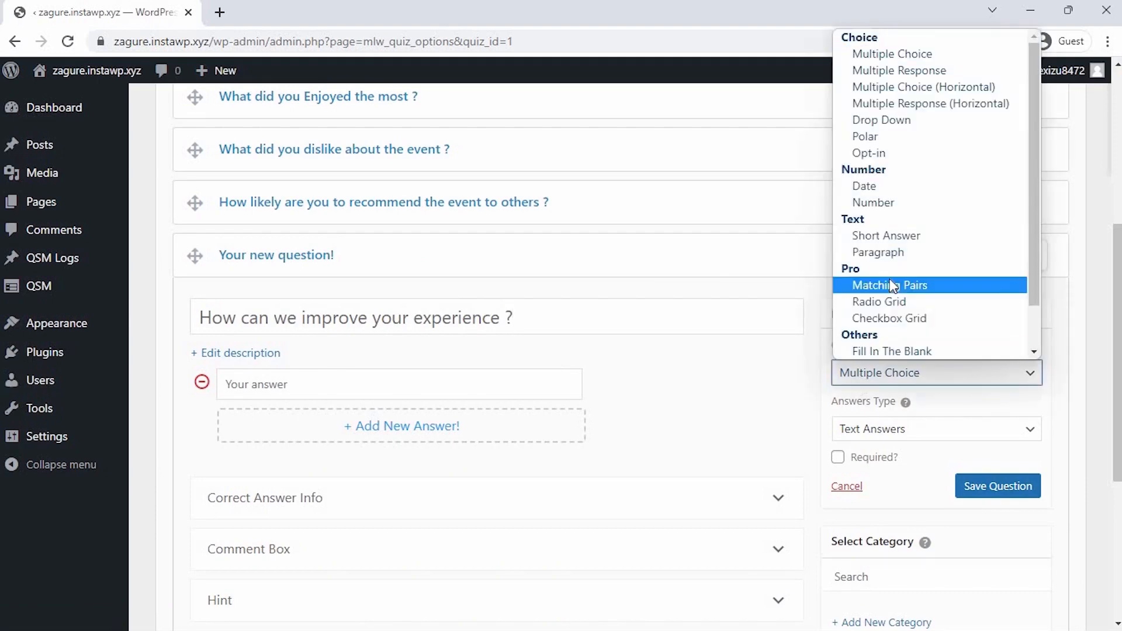
click(940, 255)
click(976, 436)
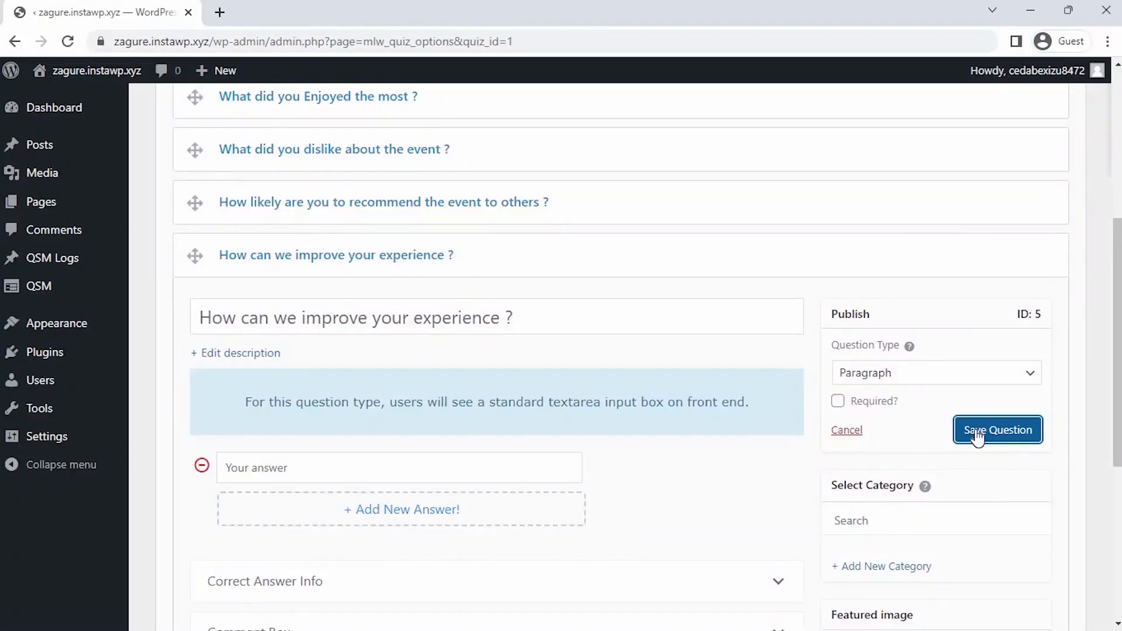
click(977, 433)
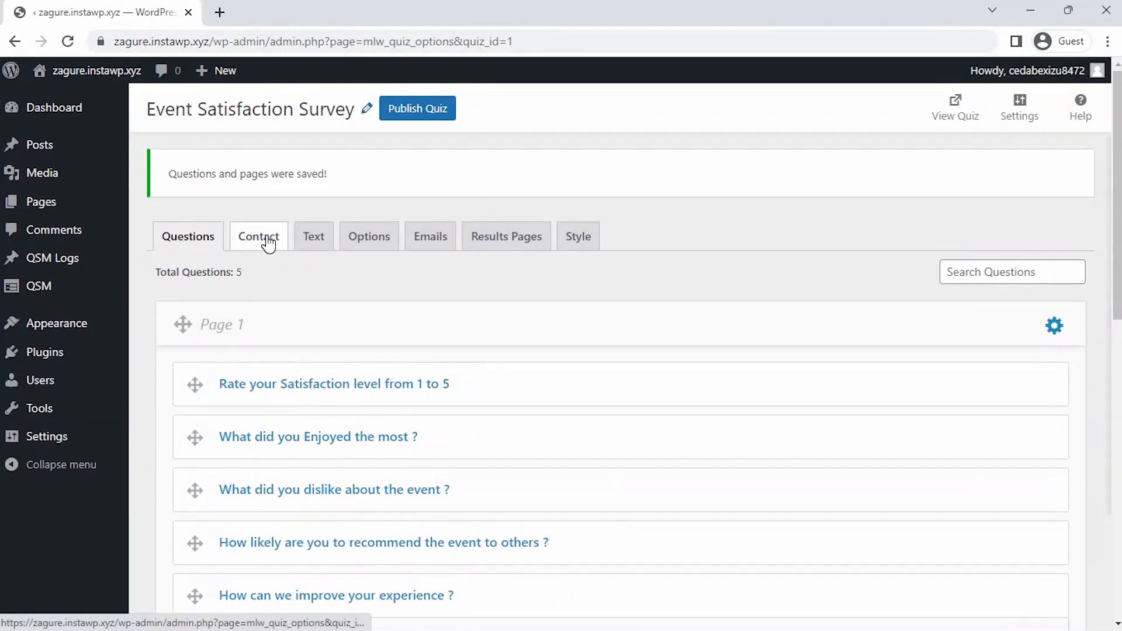
- Hide the disabled fields in the survey's contact form and add a required Text field labelled Name
click(269, 243)
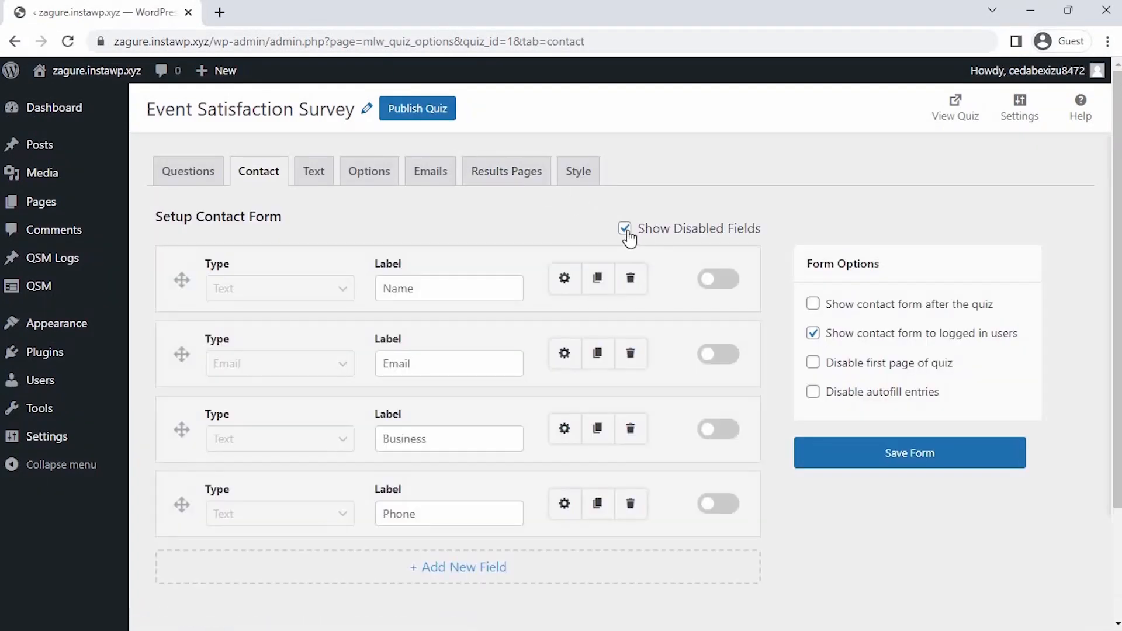
click(624, 228)
click(462, 269)
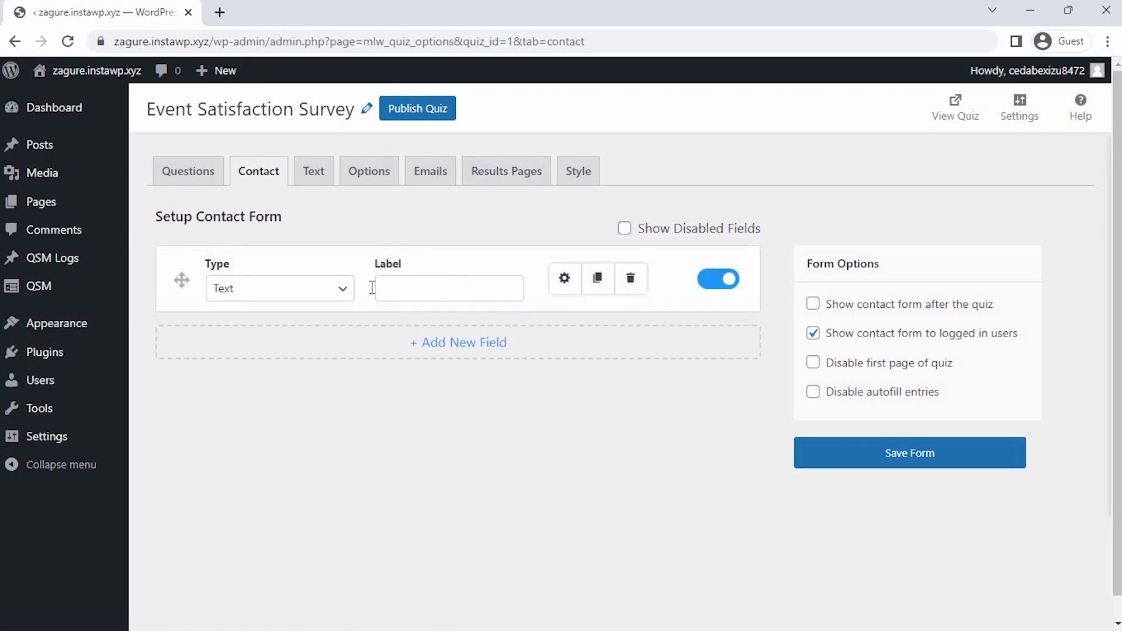
click(342, 301)
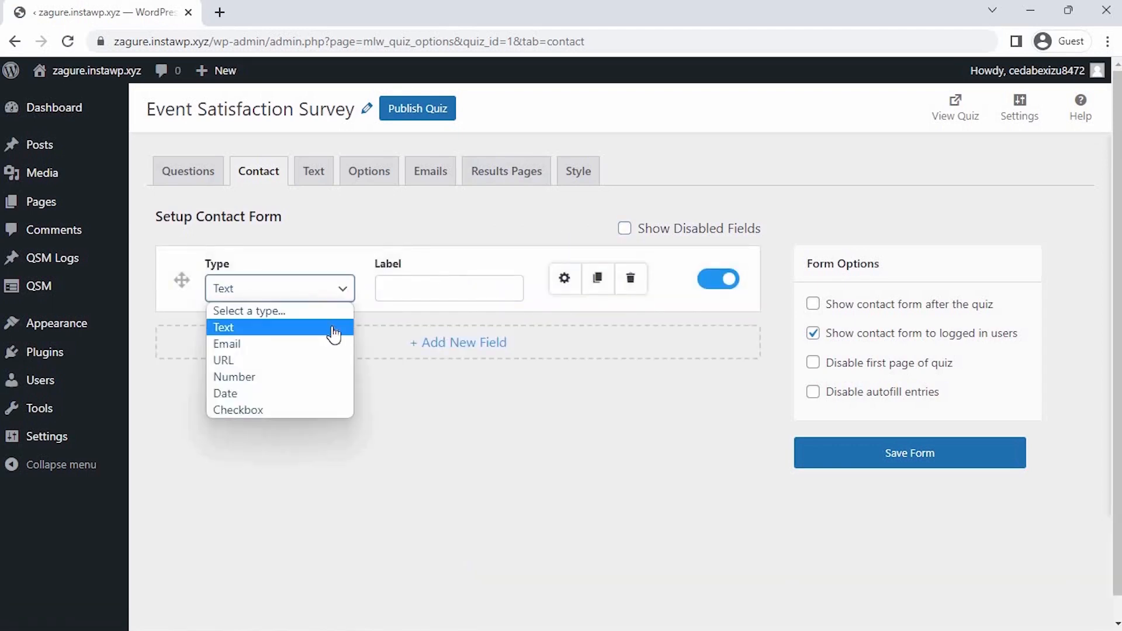
click(333, 328)
click(445, 294)
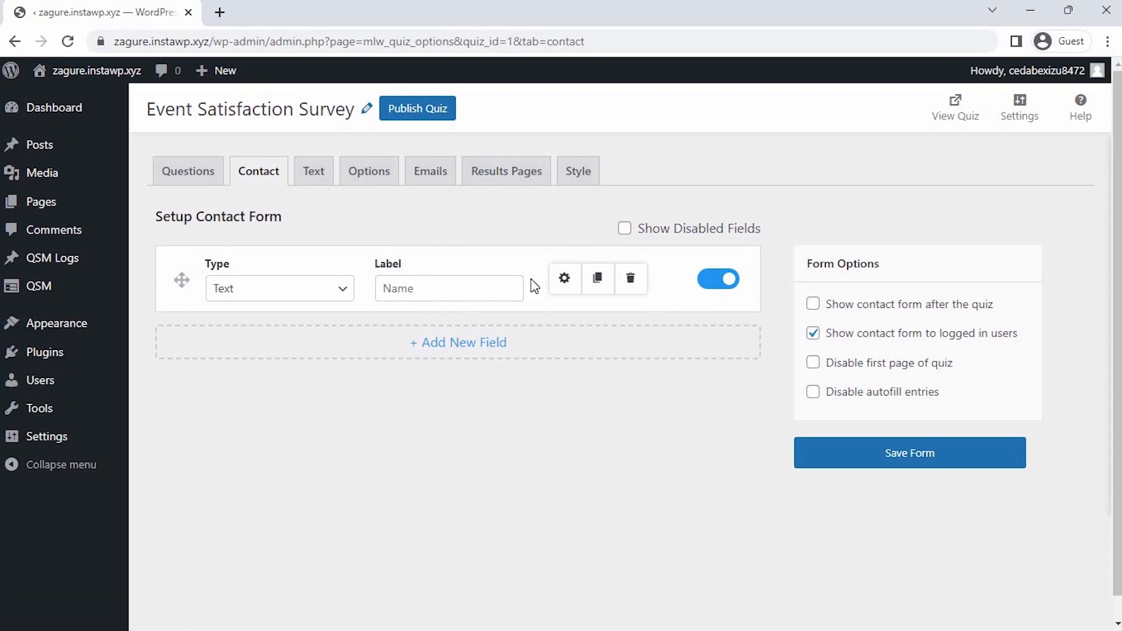
click(564, 281)
click(495, 379)
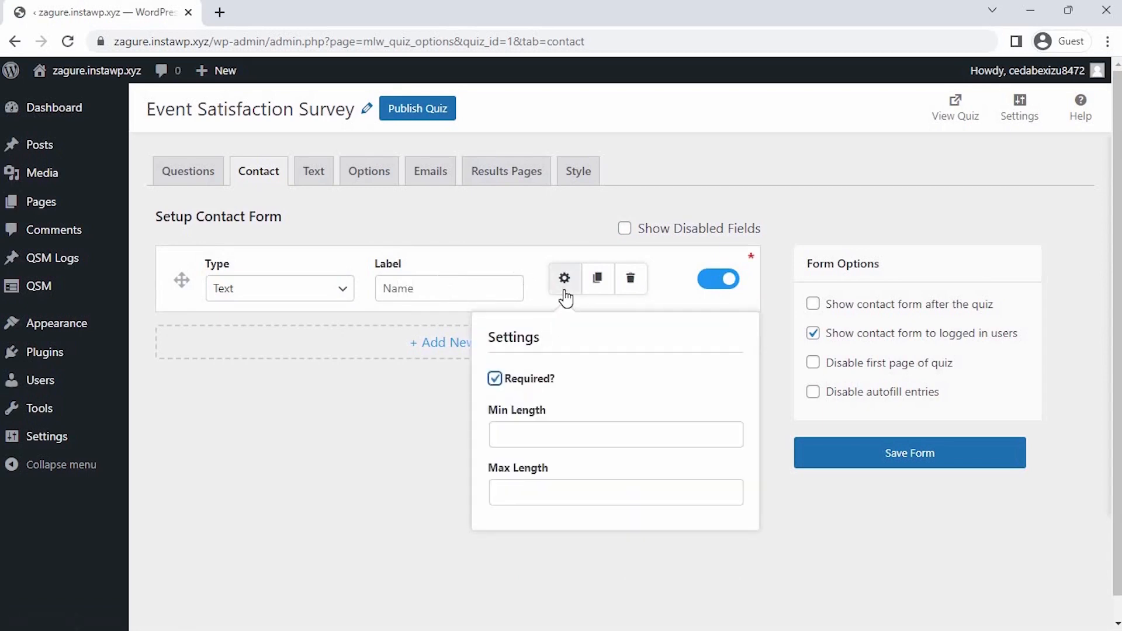
- Add an Email field labelled Email Address below the Name field and save the contact form
click(476, 342)
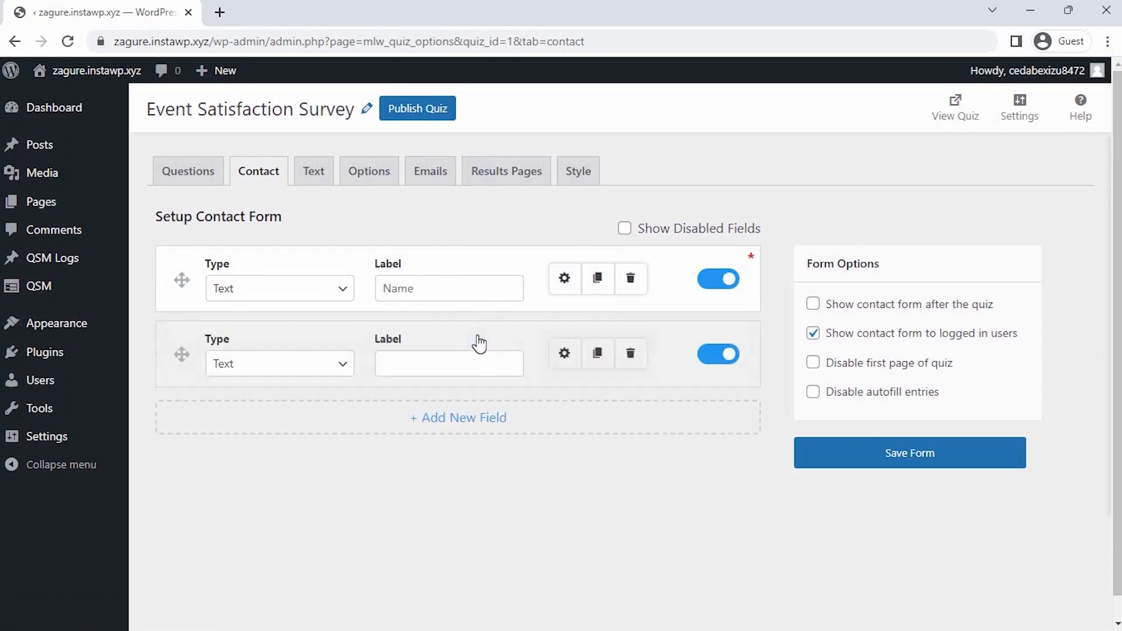
click(327, 367)
click(310, 418)
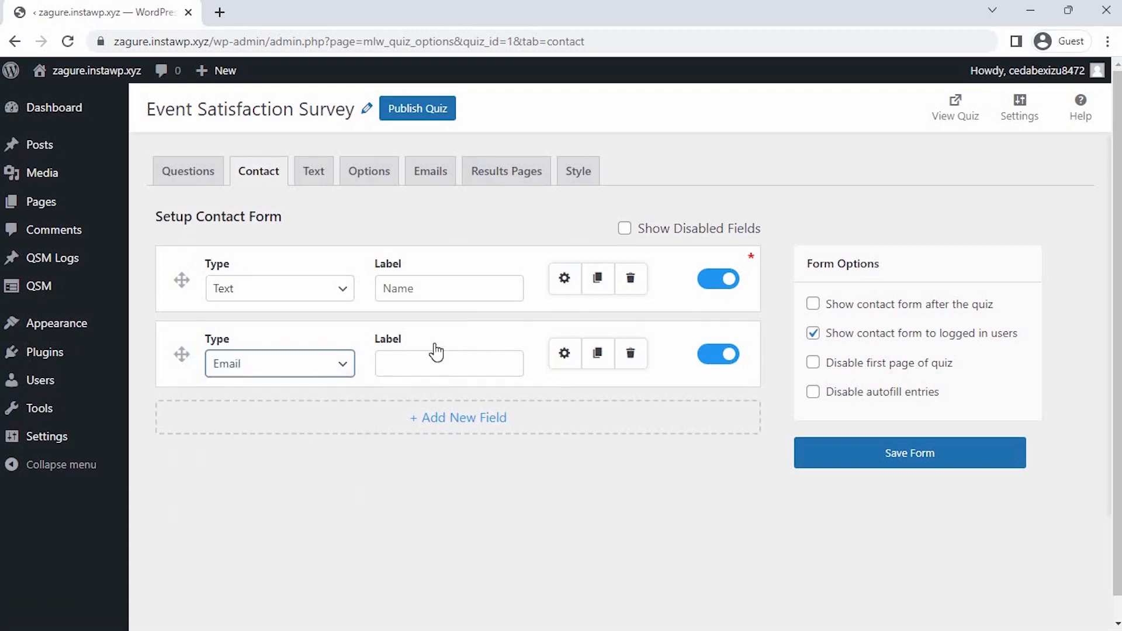
click(449, 369)
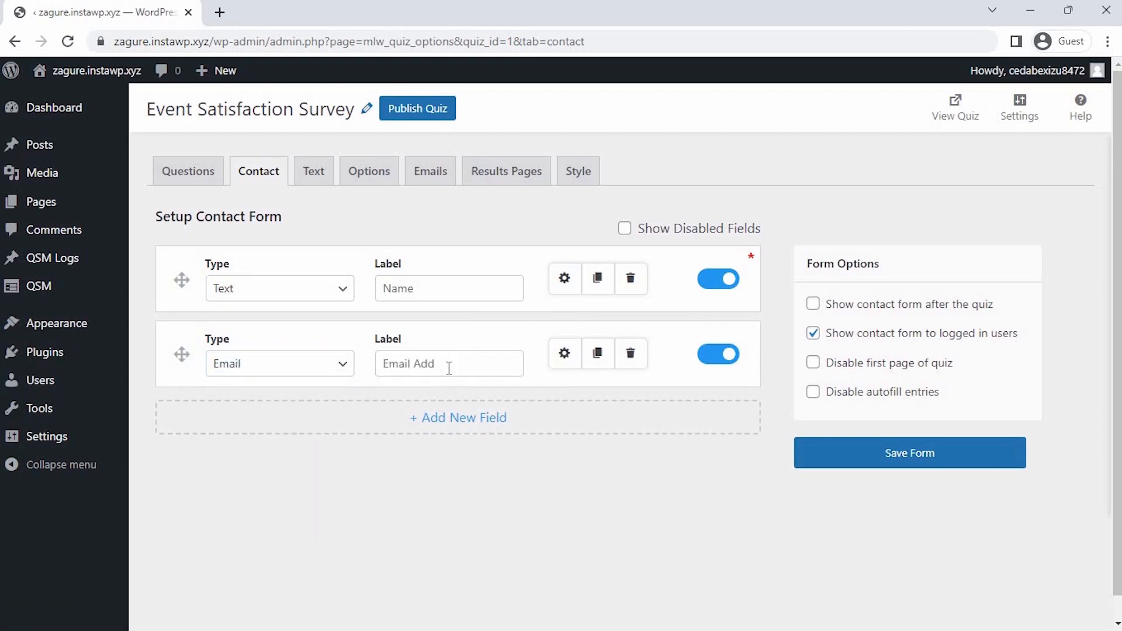
click(834, 463)
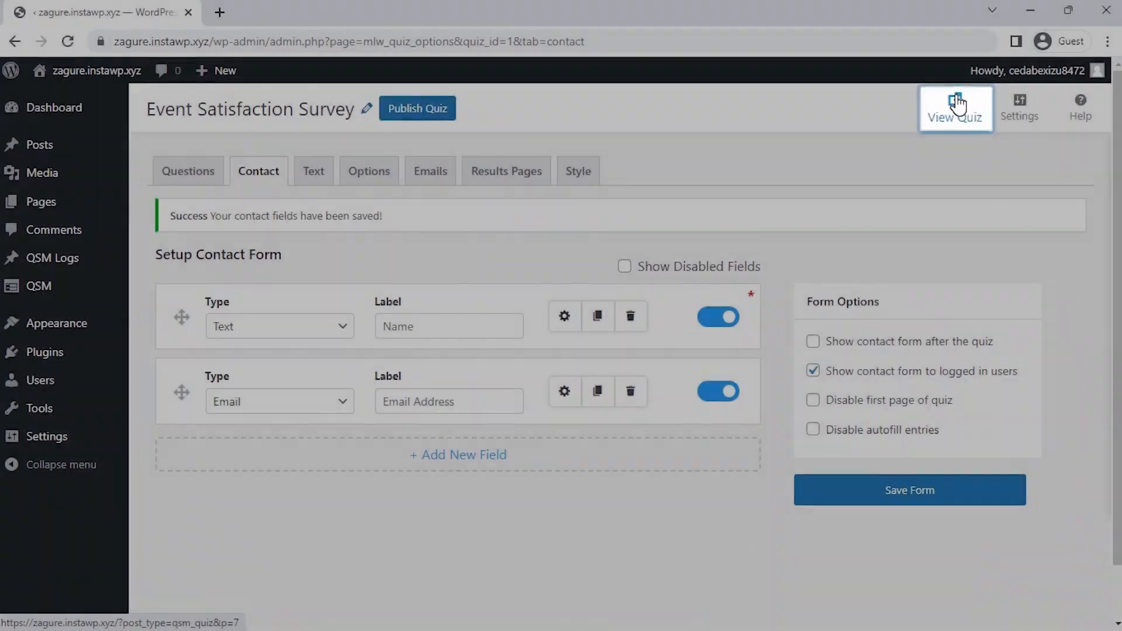
- Preview the survey on the site and review its contact fields and all of its questions
click(958, 103)
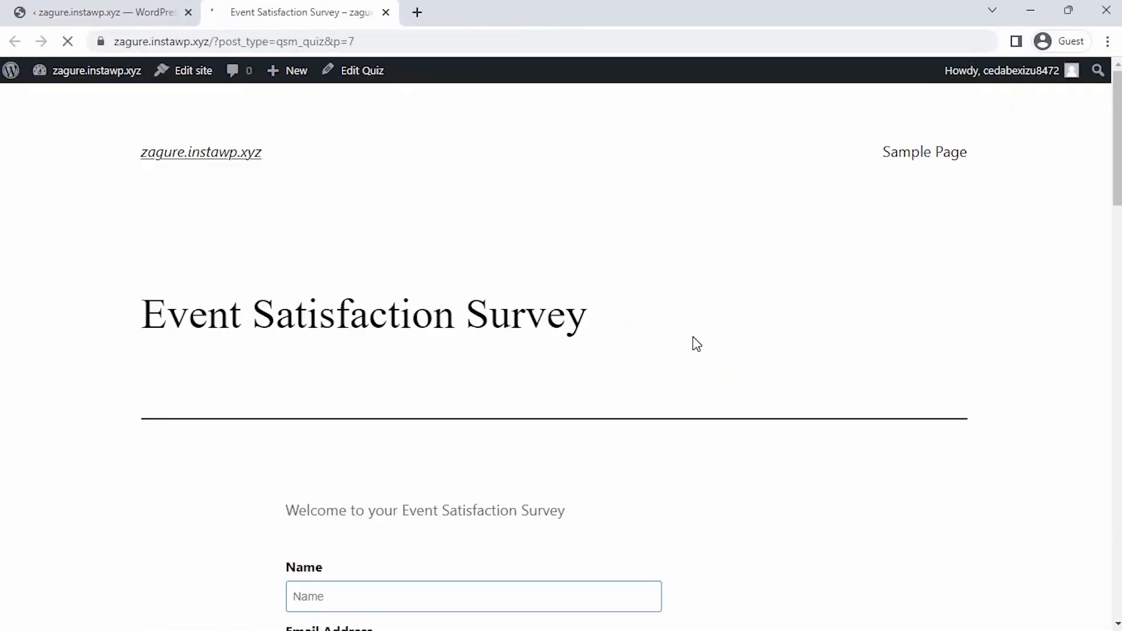
scroll(697, 344, down, 7)
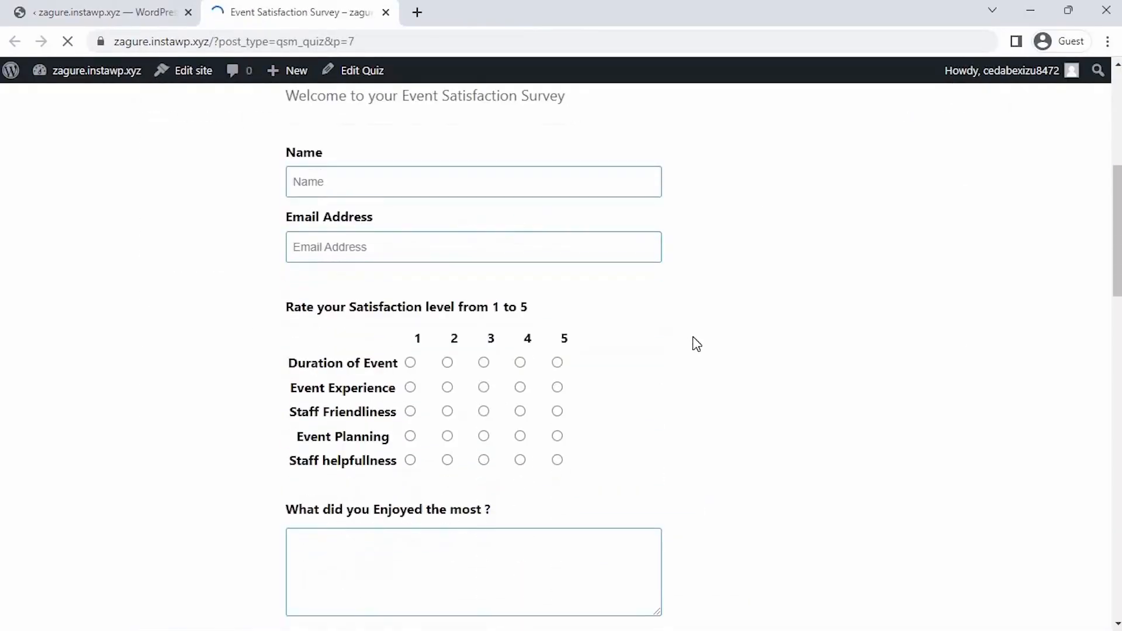
scroll(697, 344, down, 4)
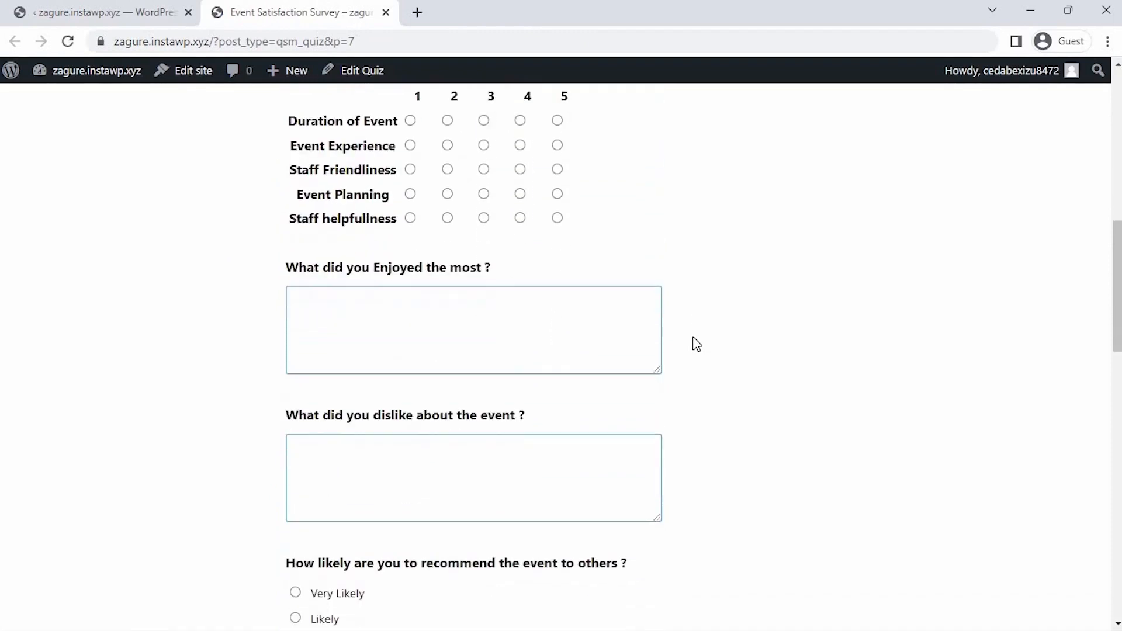
scroll(697, 344, down, 4)
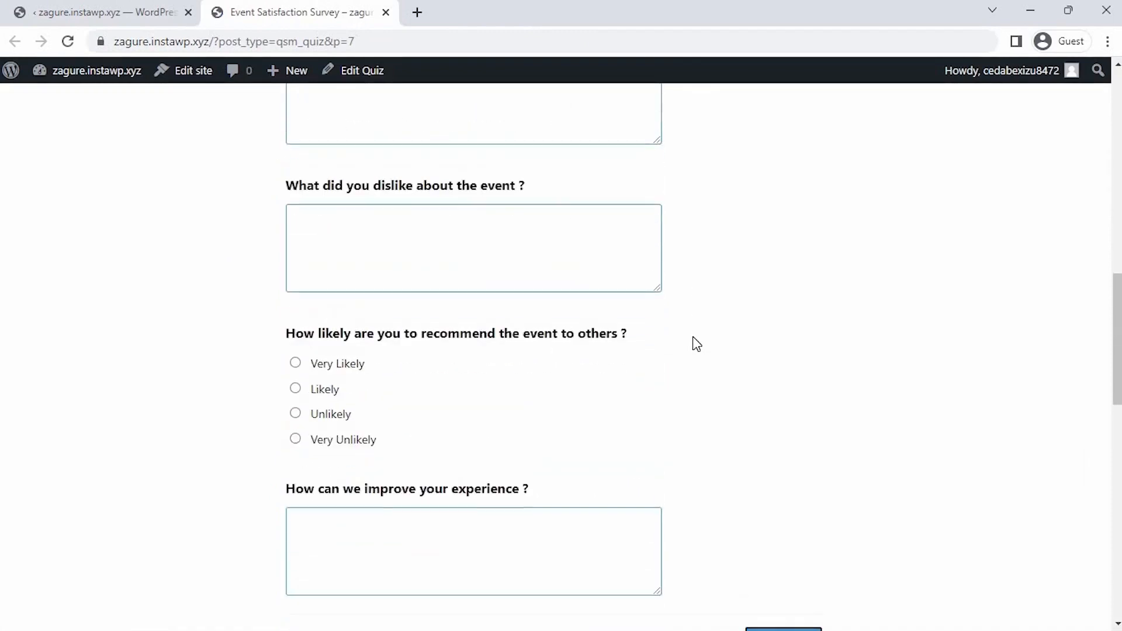
- Test the satisfaction grid by rating Duration of Event and Event Planning 5, and Event Experience, Staff Friendliness and Staff helpfullness 4
scroll(697, 343, up, 5)
click(484, 255)
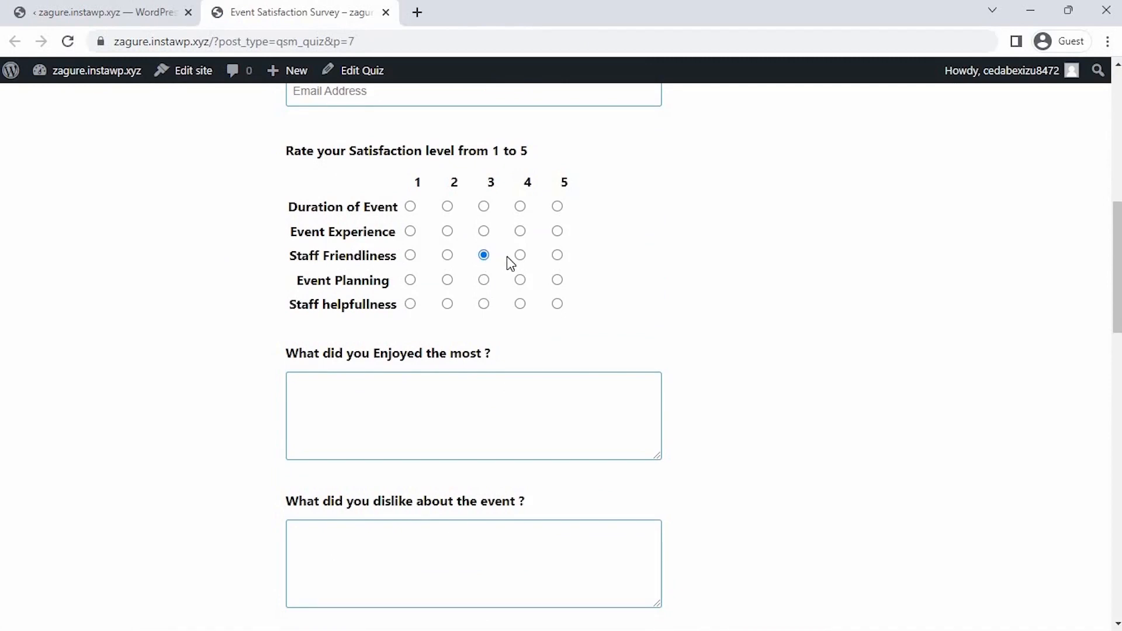
click(521, 256)
click(521, 231)
click(558, 207)
click(558, 281)
click(520, 305)
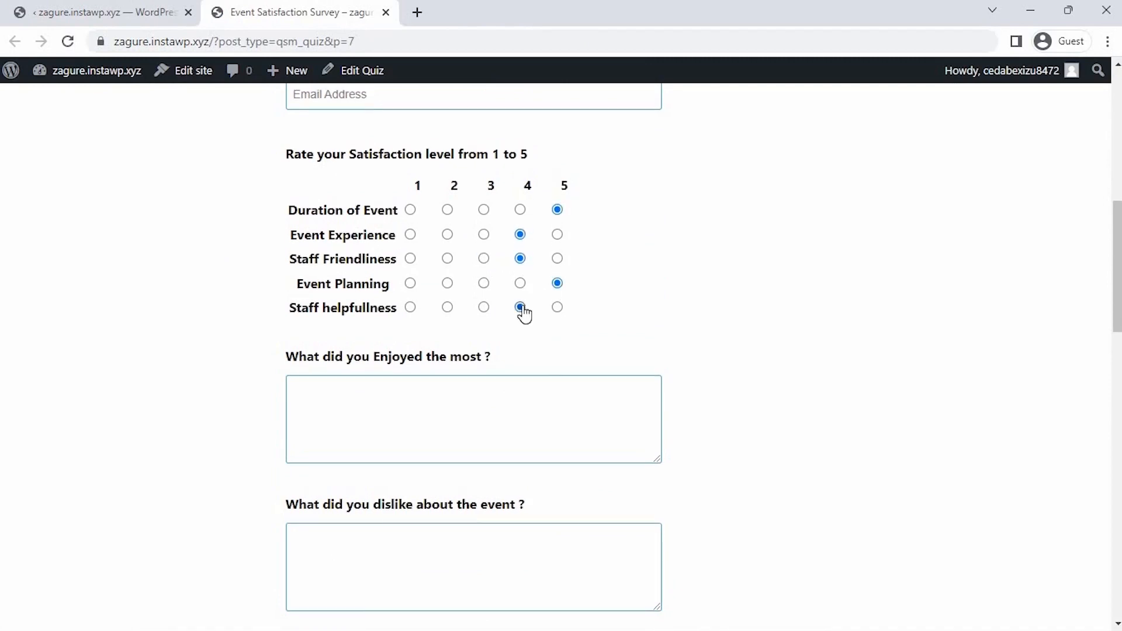
scroll(523, 306, up, 7)
scroll(523, 305, up, 3)
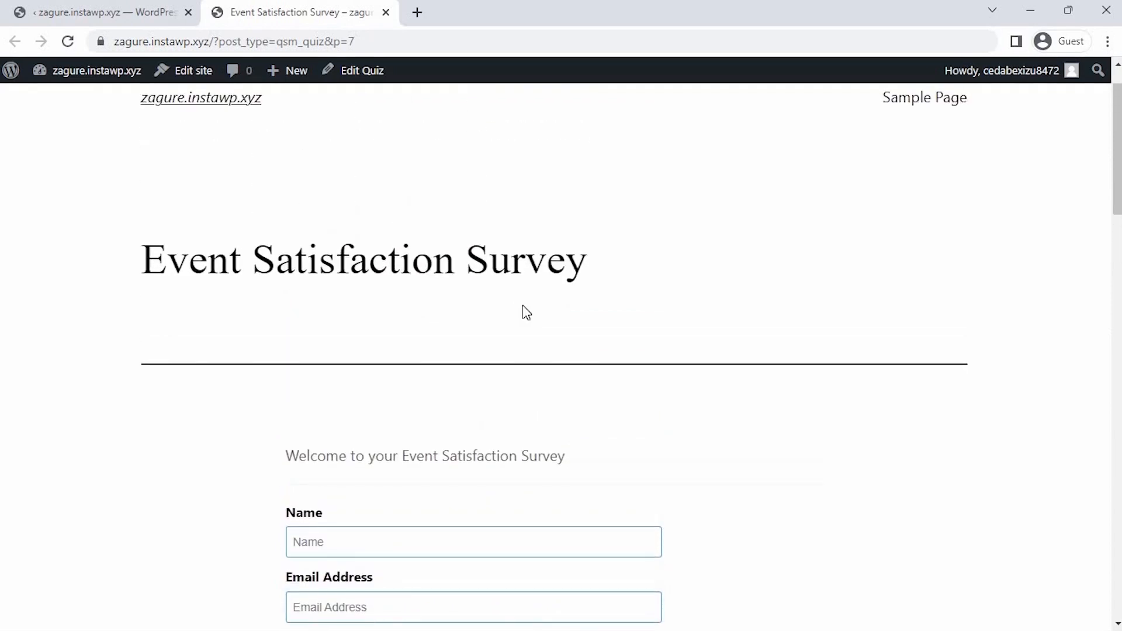